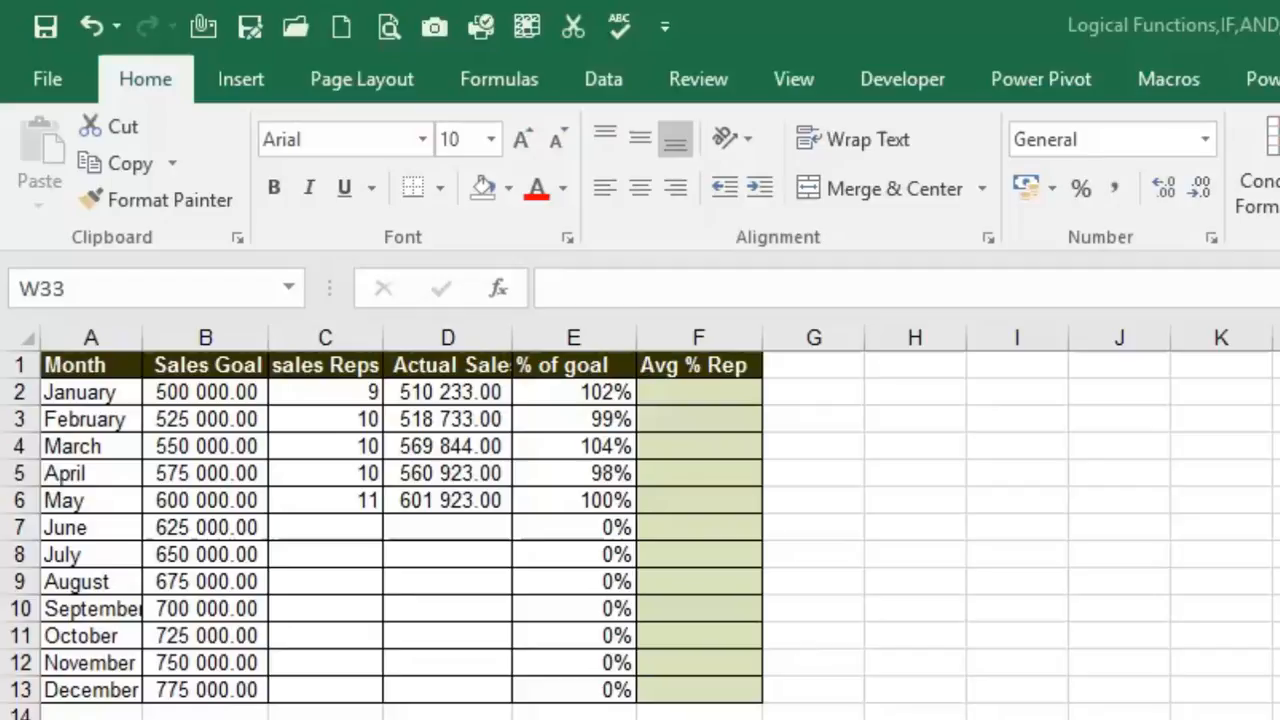
- Enter the formula =D2/C2 in F2 and fill it down the Avg % Rep column through December in F13
click(738, 391)
text(=)
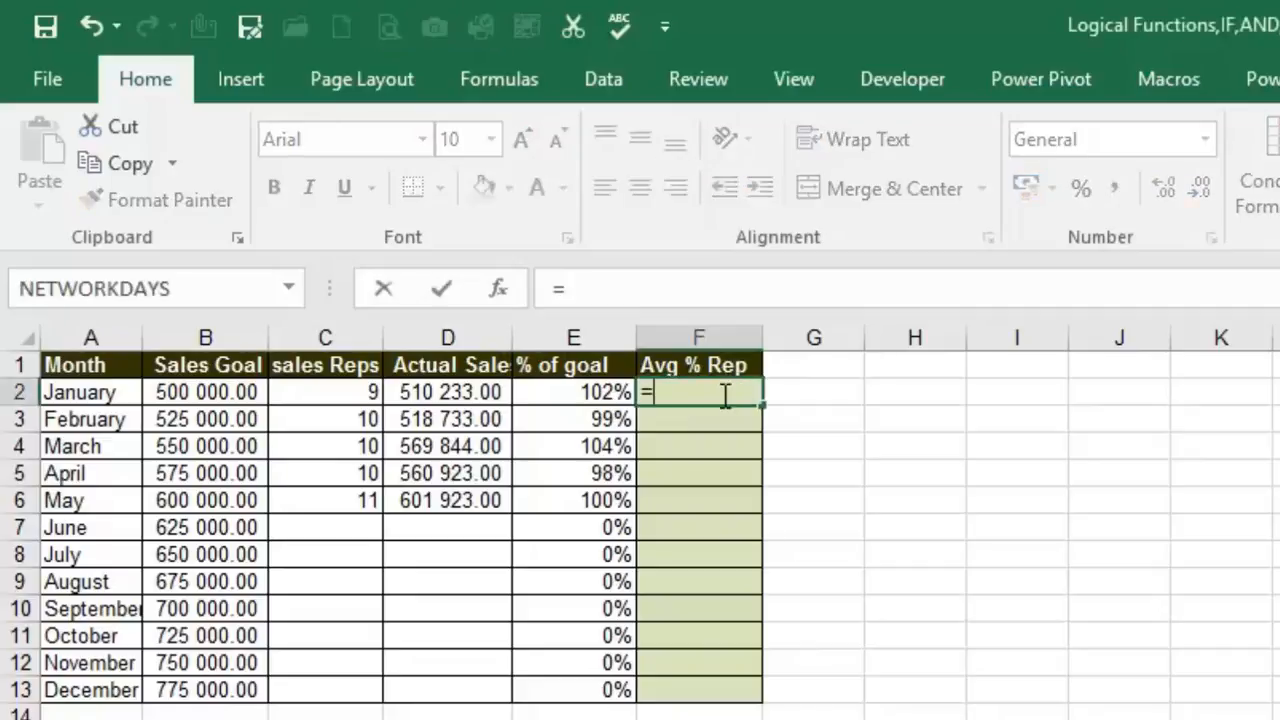
click(478, 391)
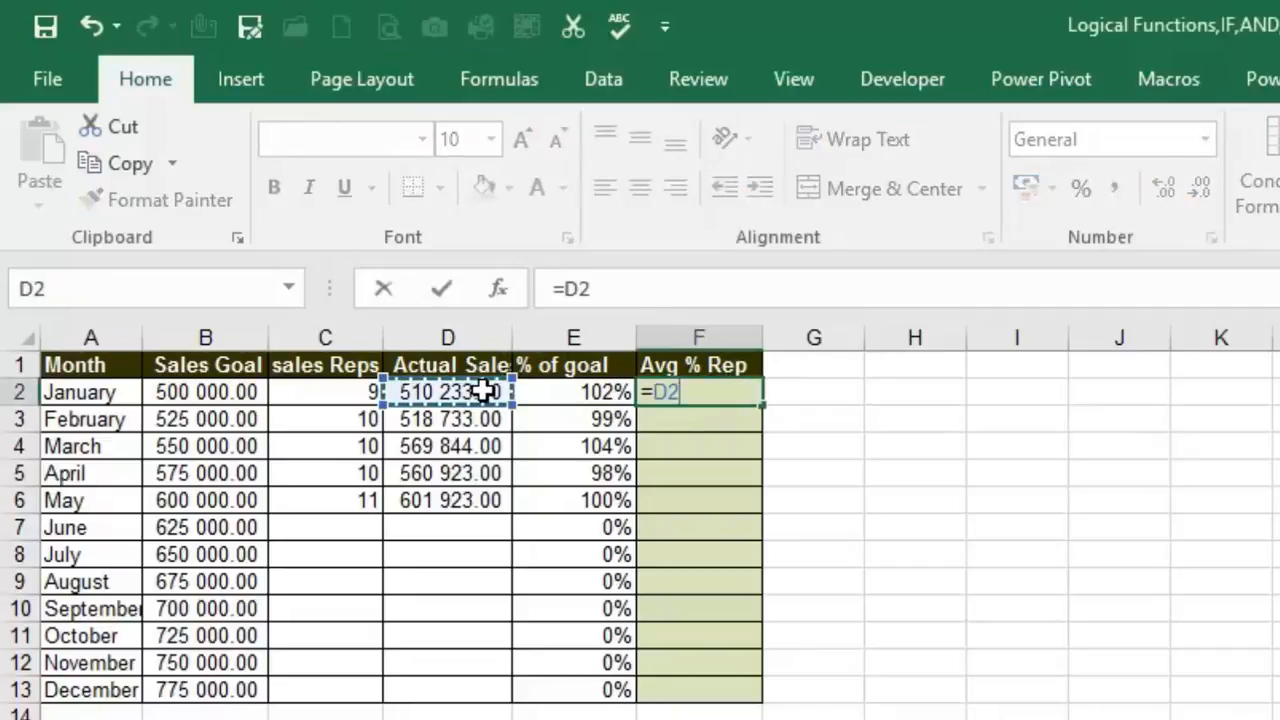
text(/)
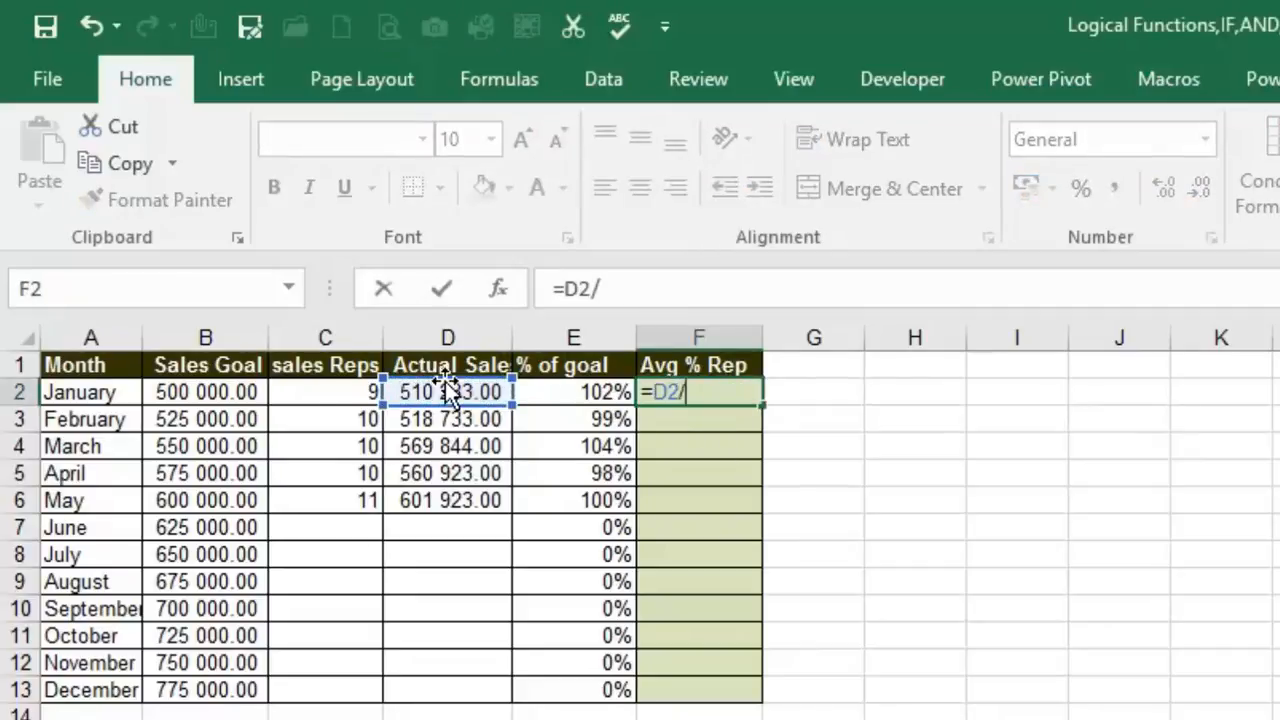
click(325, 393)
key(Return)
click(669, 391)
drag(766, 411, 694, 689)
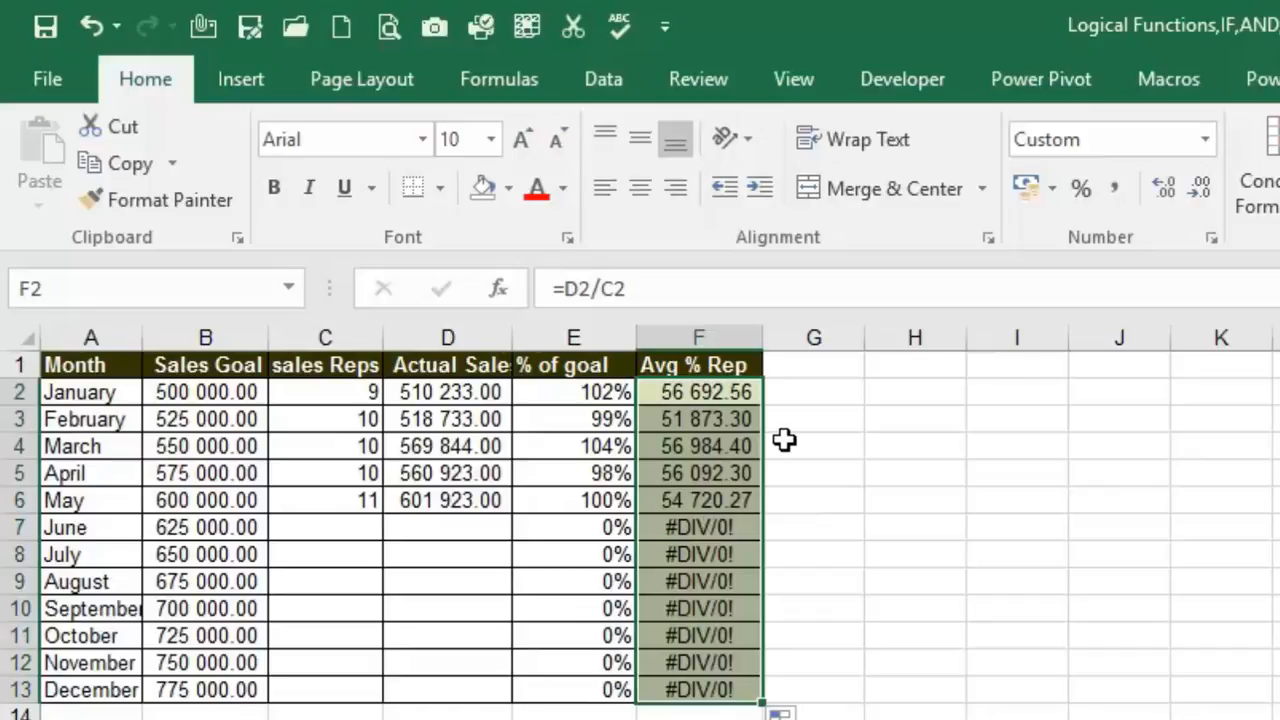
- Wrap the D2/C2 division in F2 in an IFERROR function, ready for its second argument
click(711, 393)
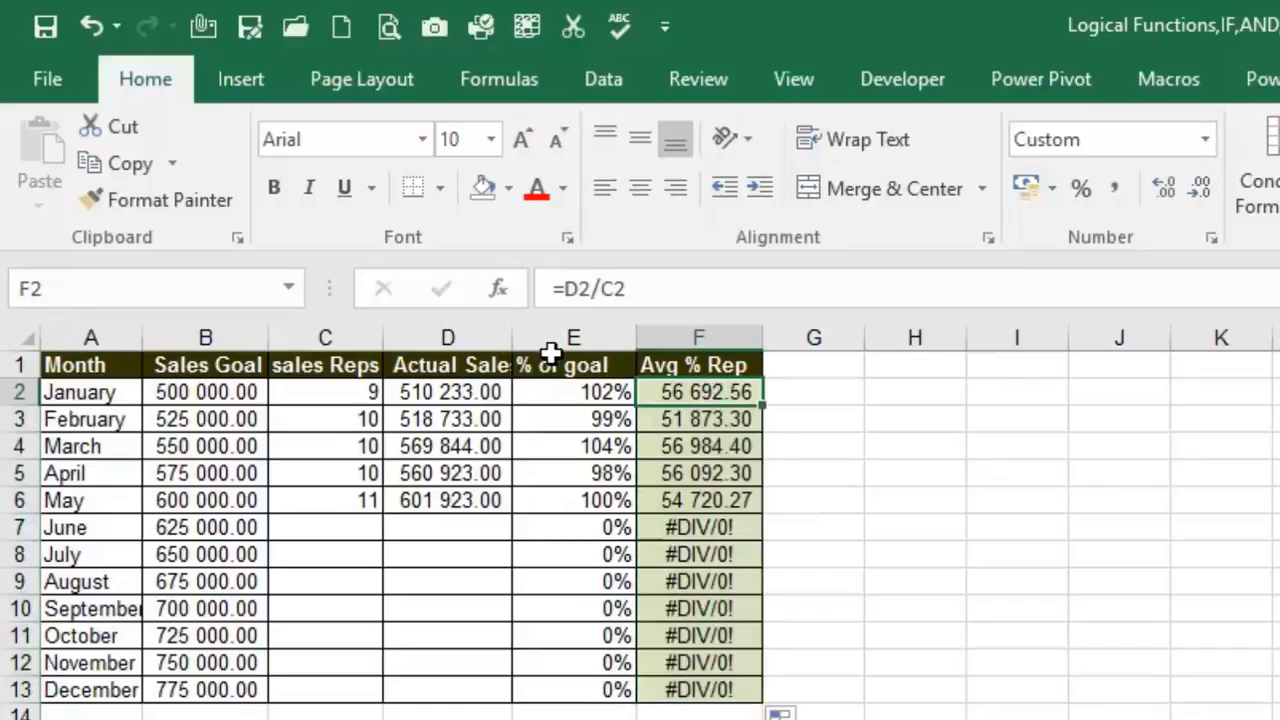
click(565, 289)
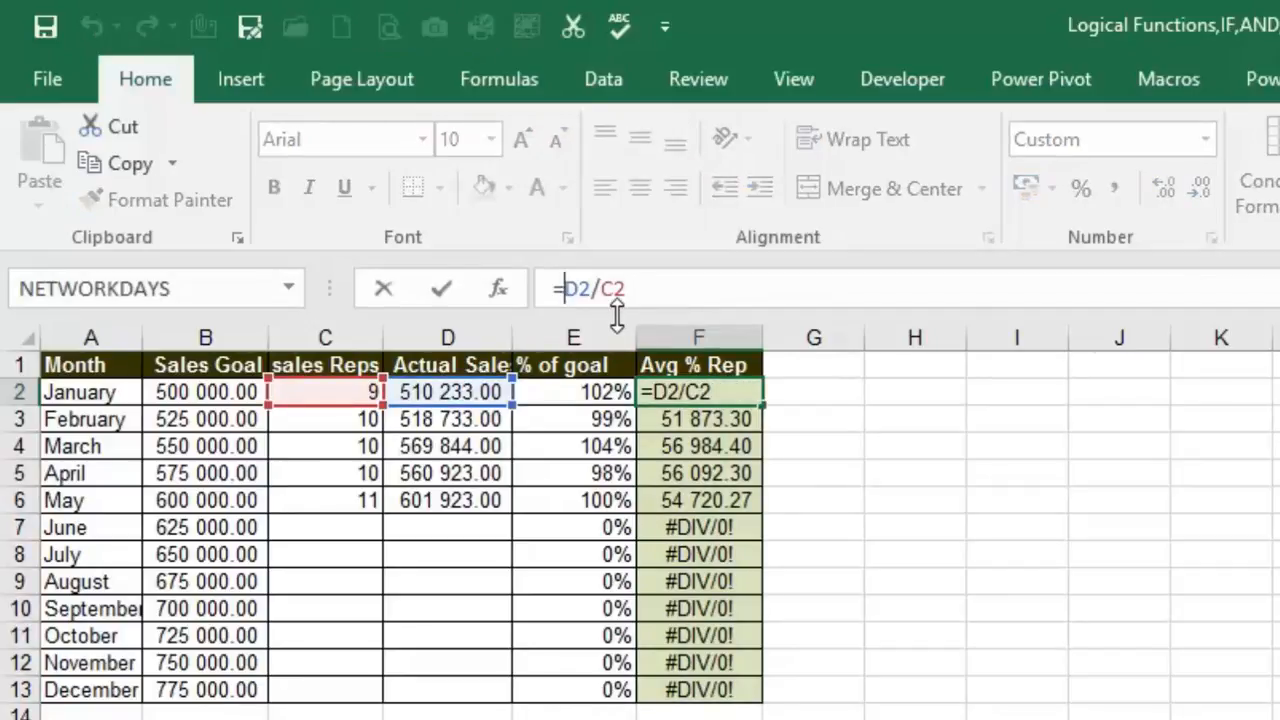
text(IF)
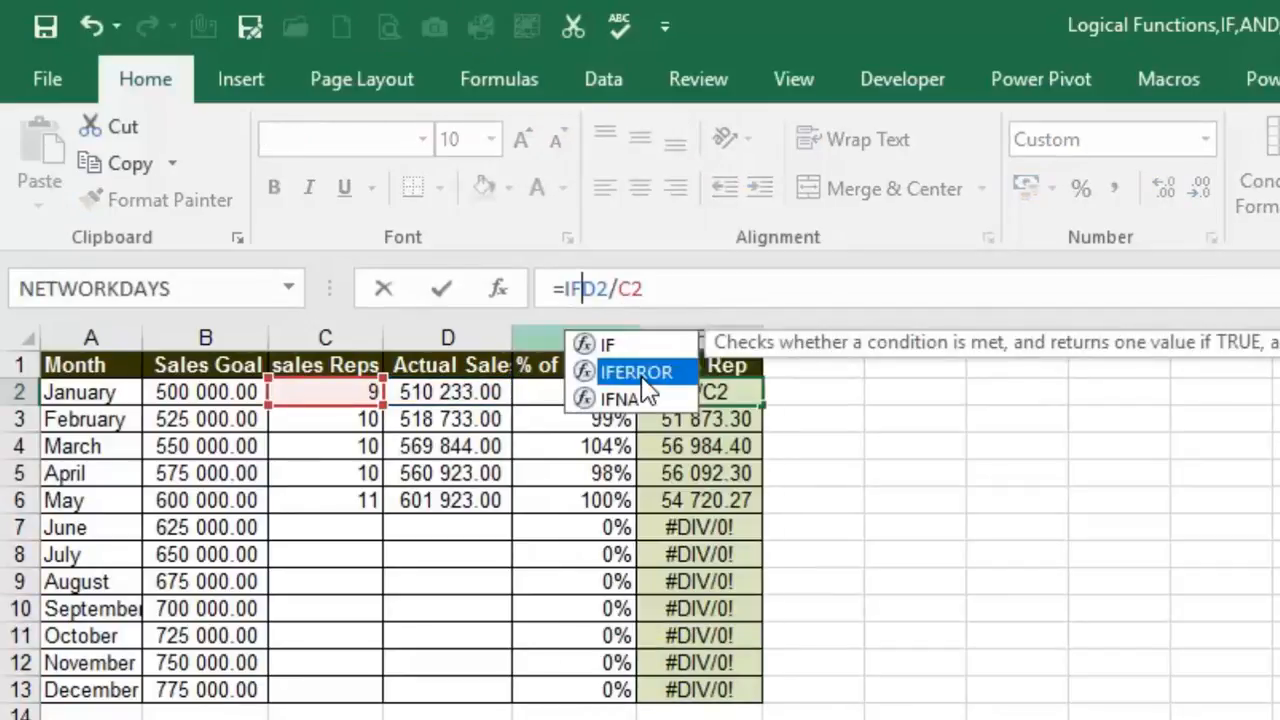
double_click(648, 390)
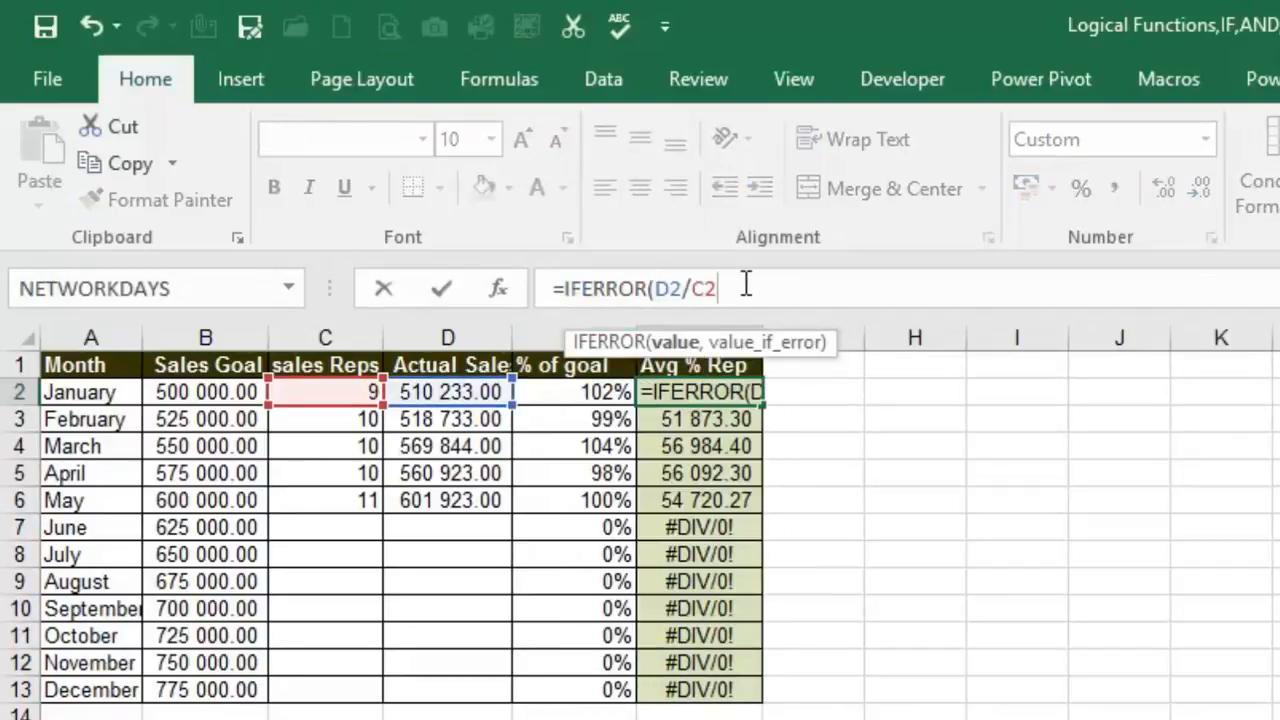
text(,)
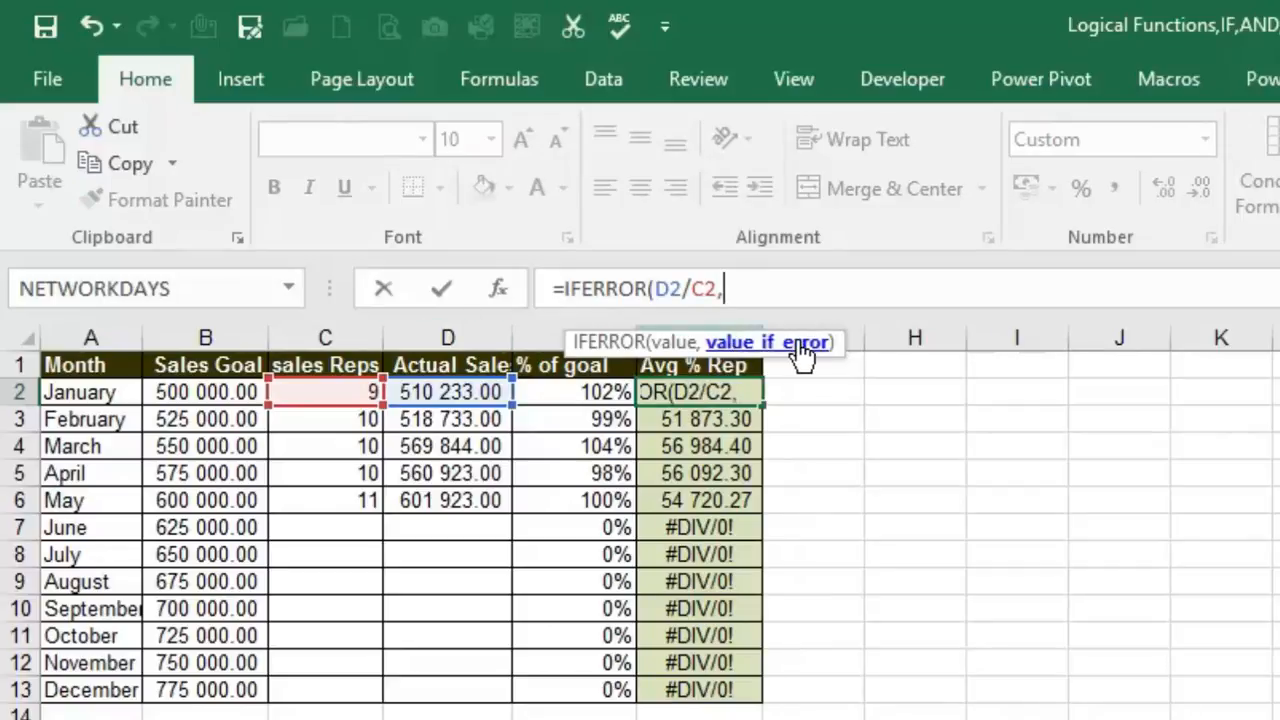
- Set IFERROR's Value_if_error argument to "NO DATA" through the function arguments and apply the formula to F2
click(501, 287)
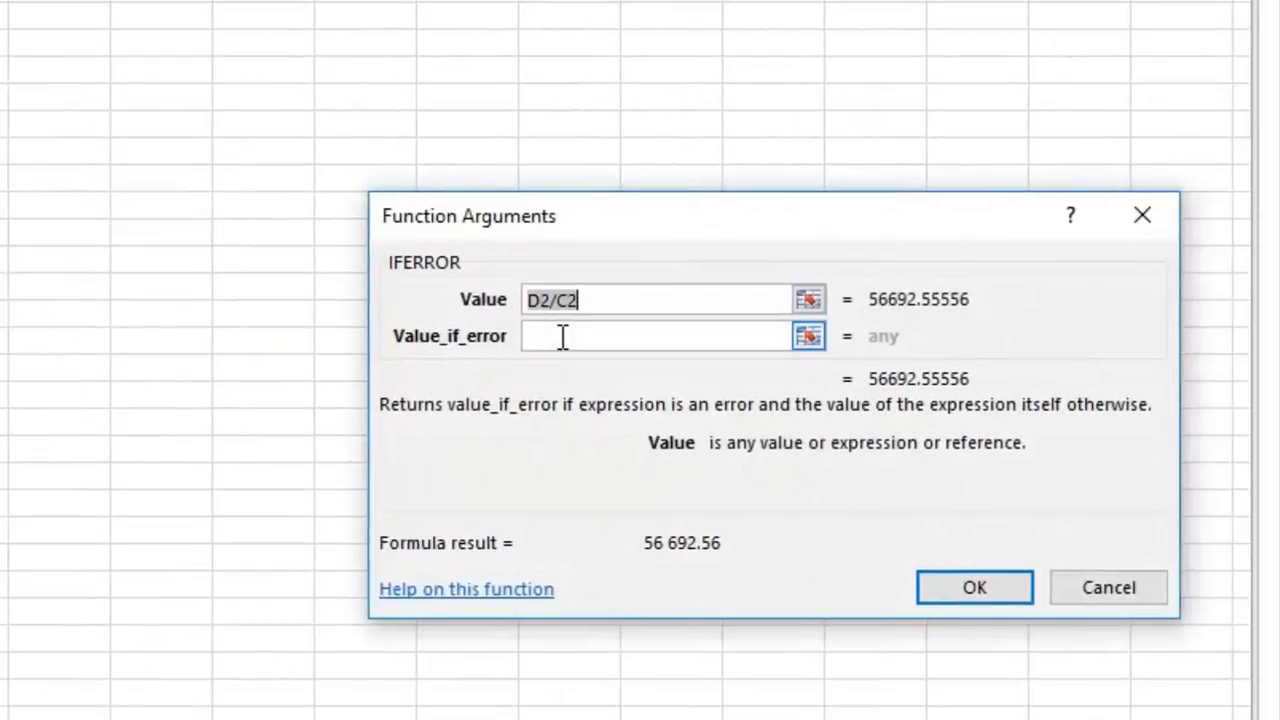
click(983, 489)
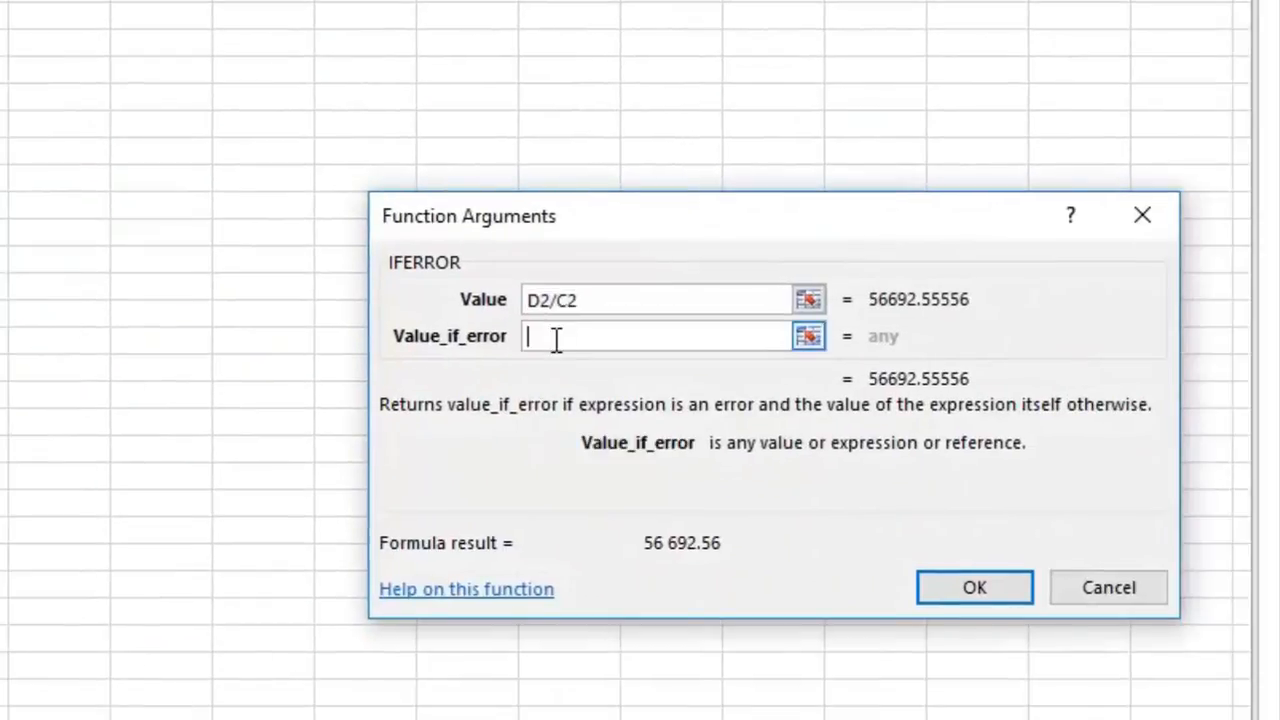
text(")
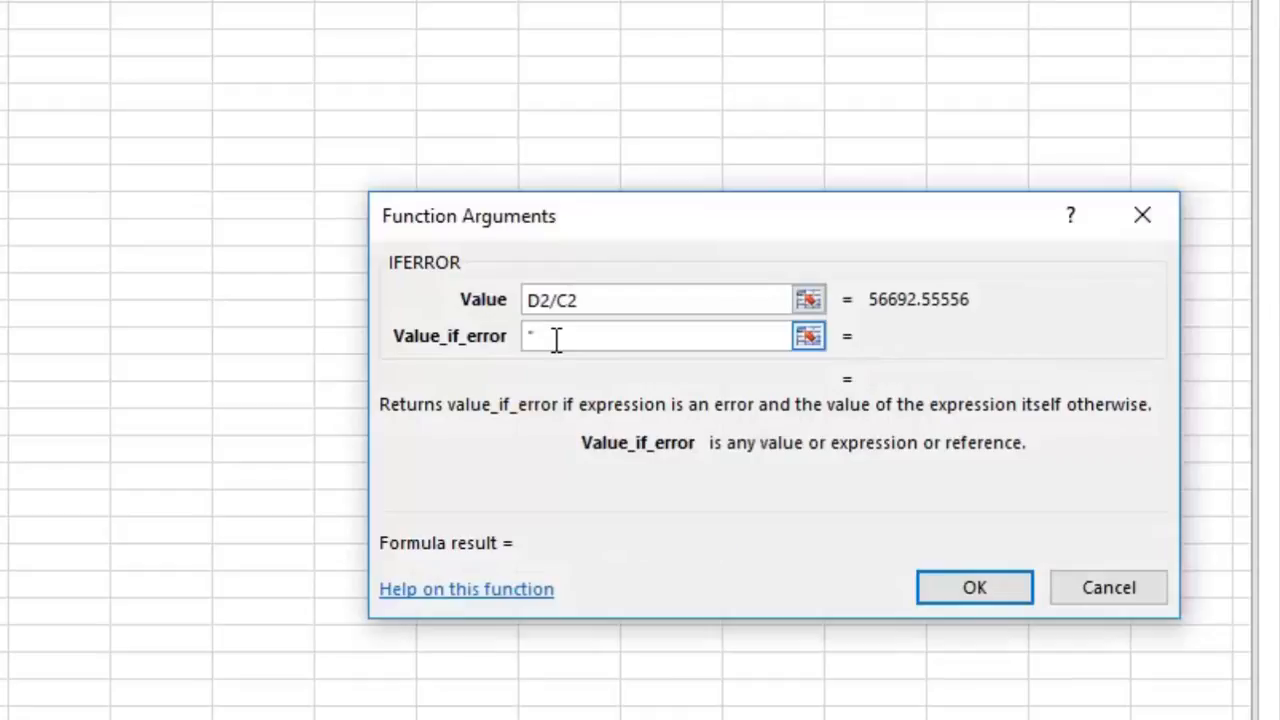
text(NO DATA")
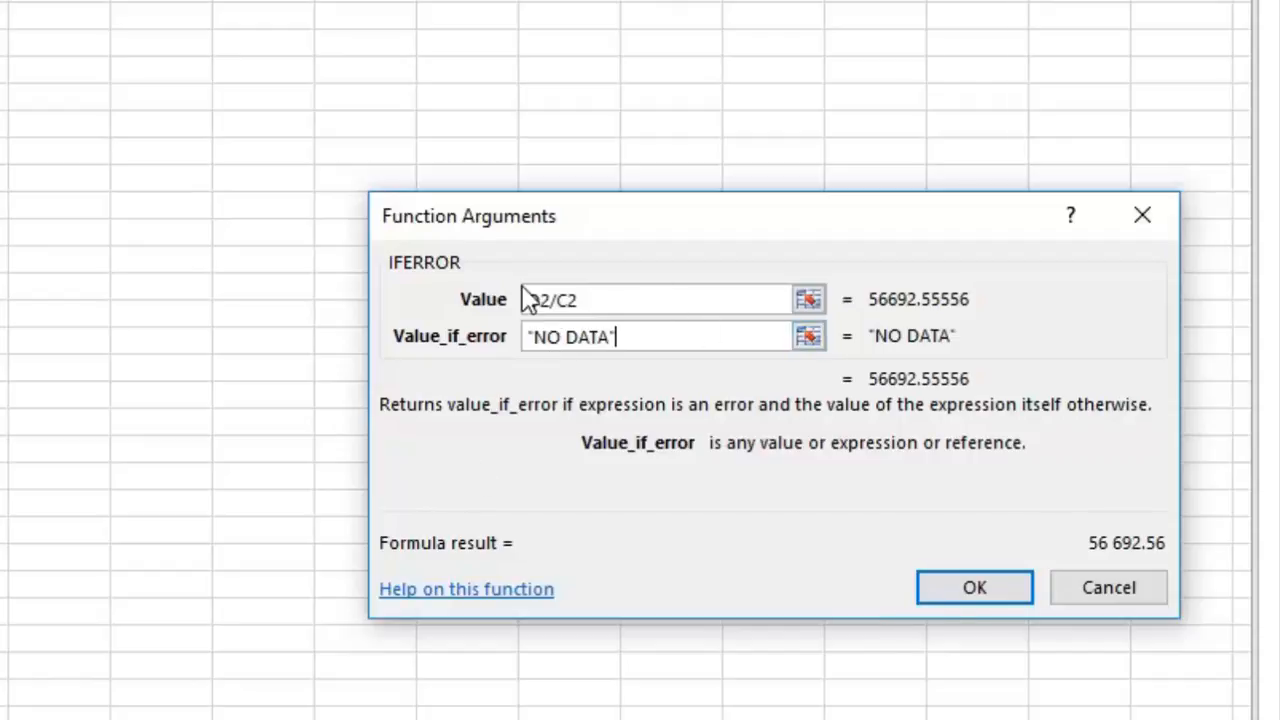
click(615, 298)
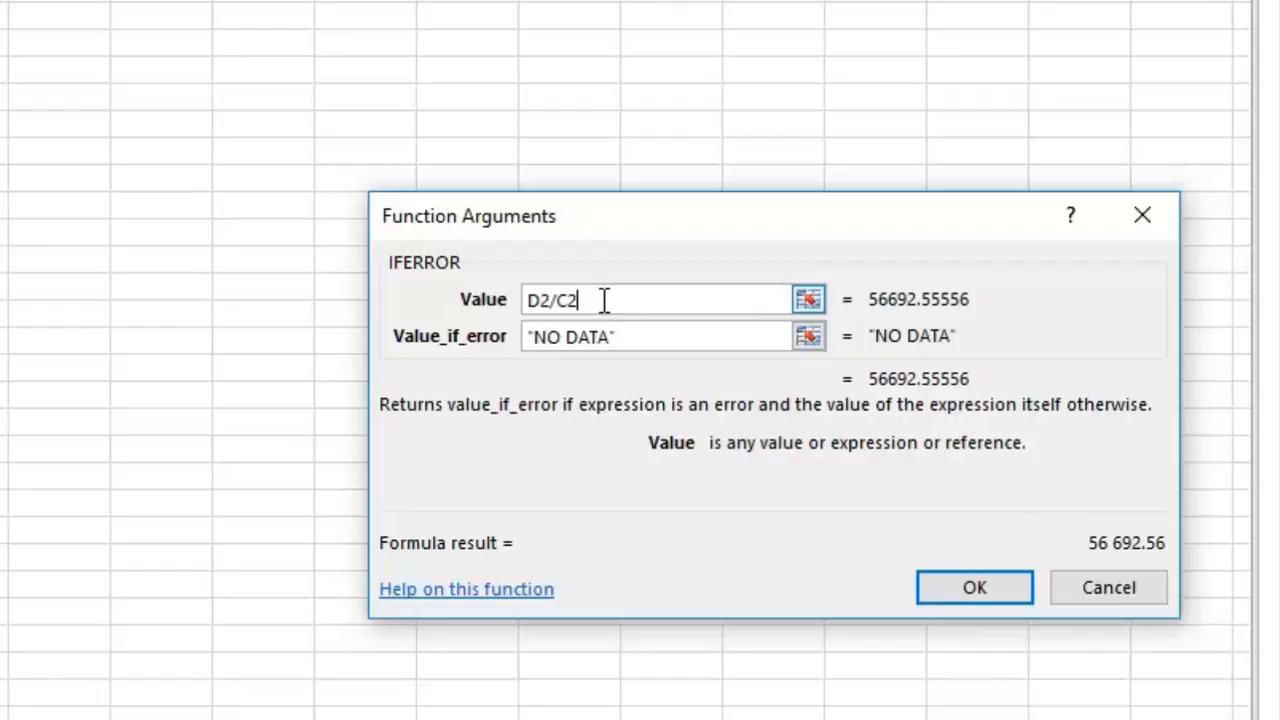
click(622, 337)
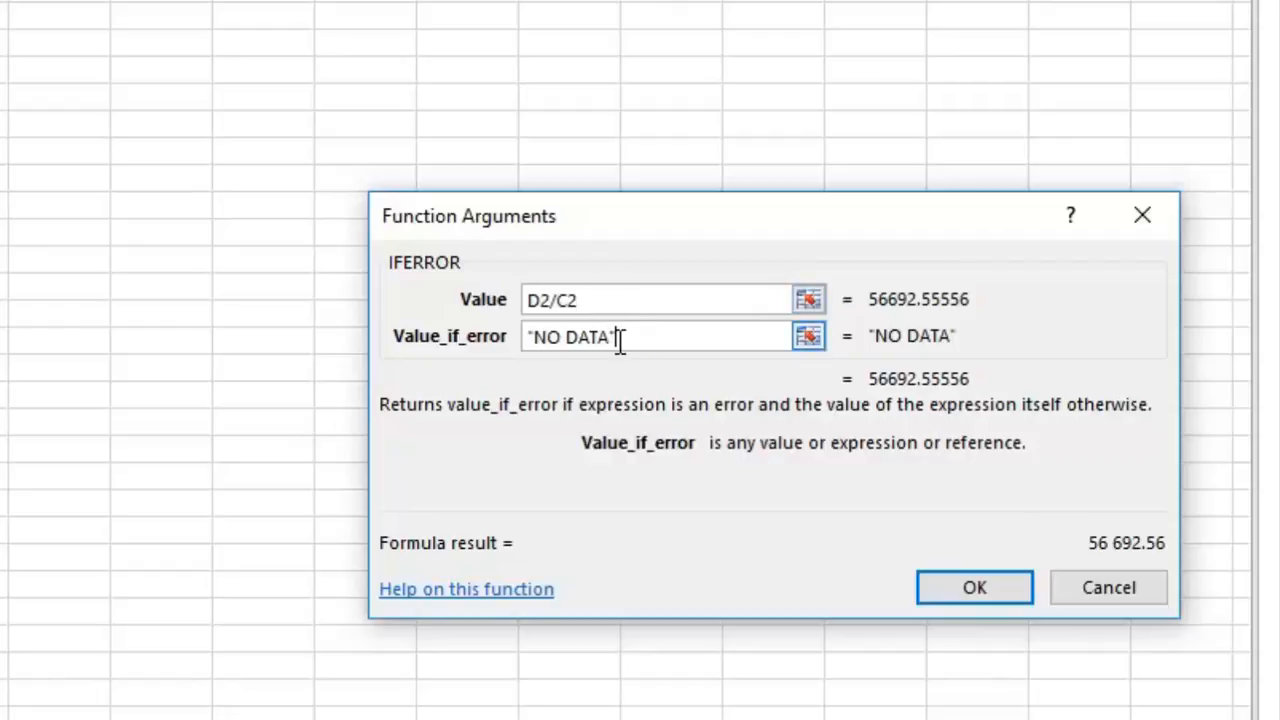
click(940, 592)
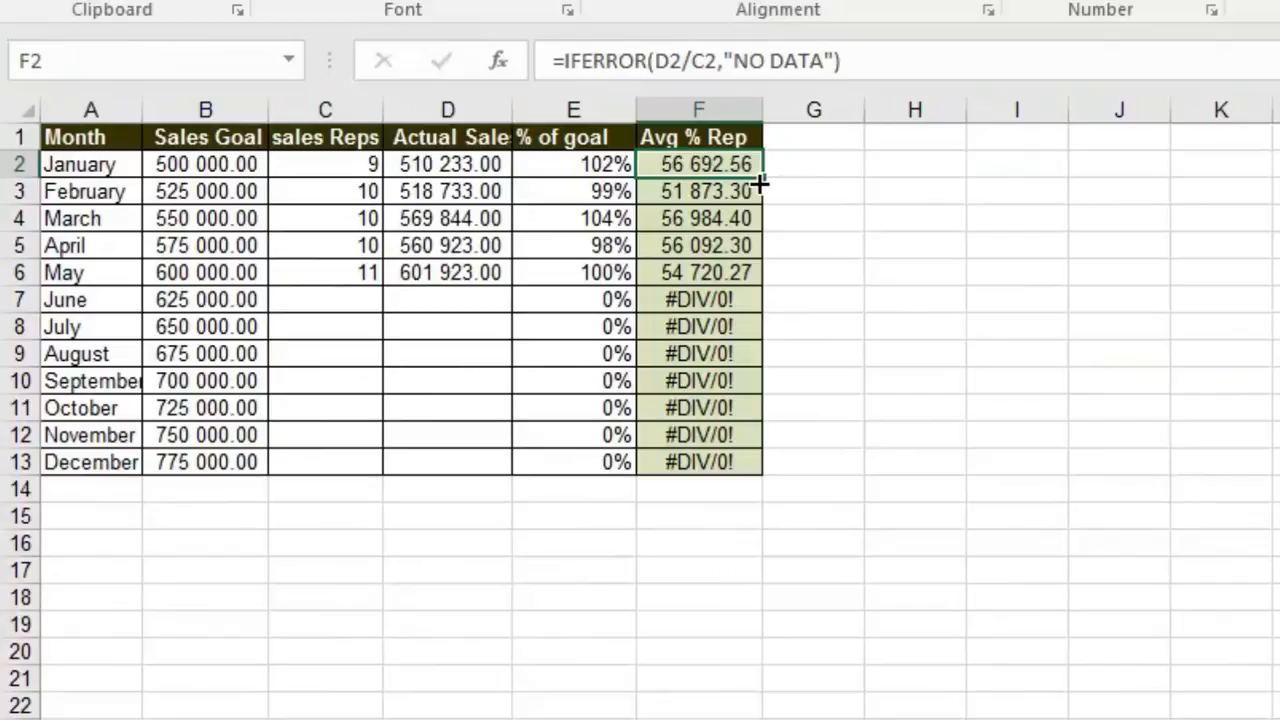
- Fill the IFERROR formula from F2 down to F13 and total F2:F13 with a SUM formula in F14
double_click(760, 183)
click(655, 333)
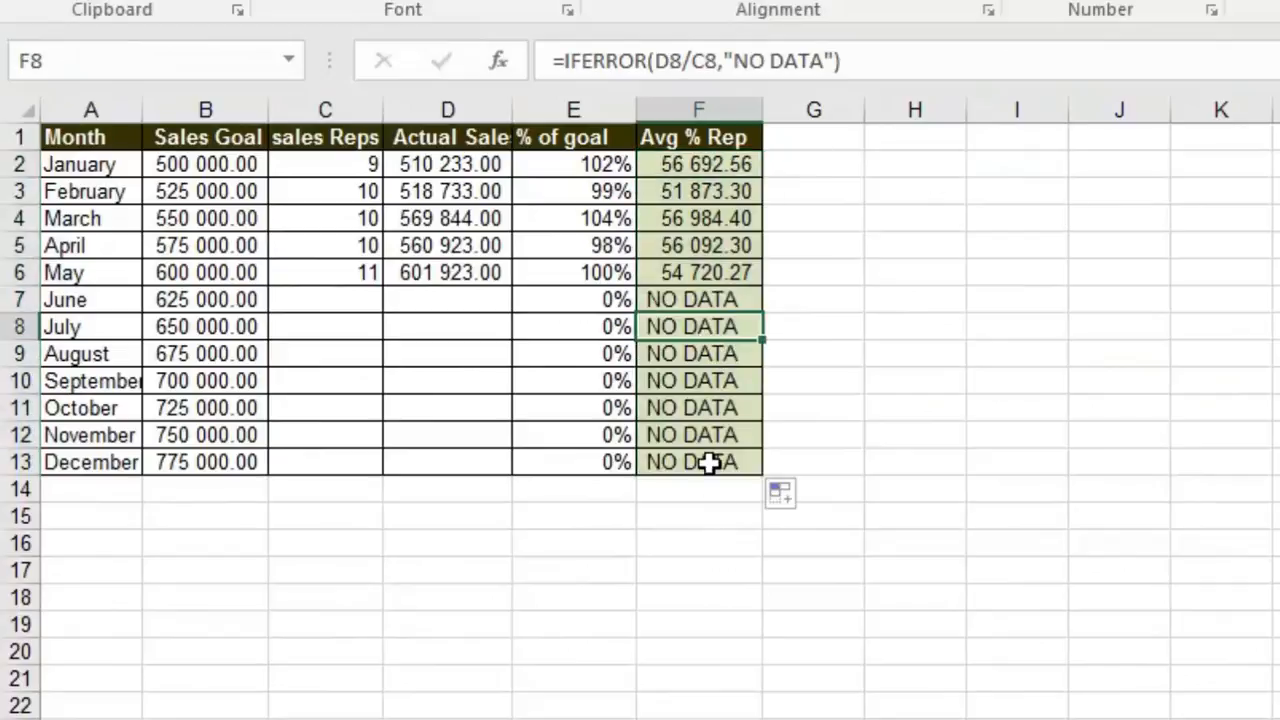
click(712, 488)
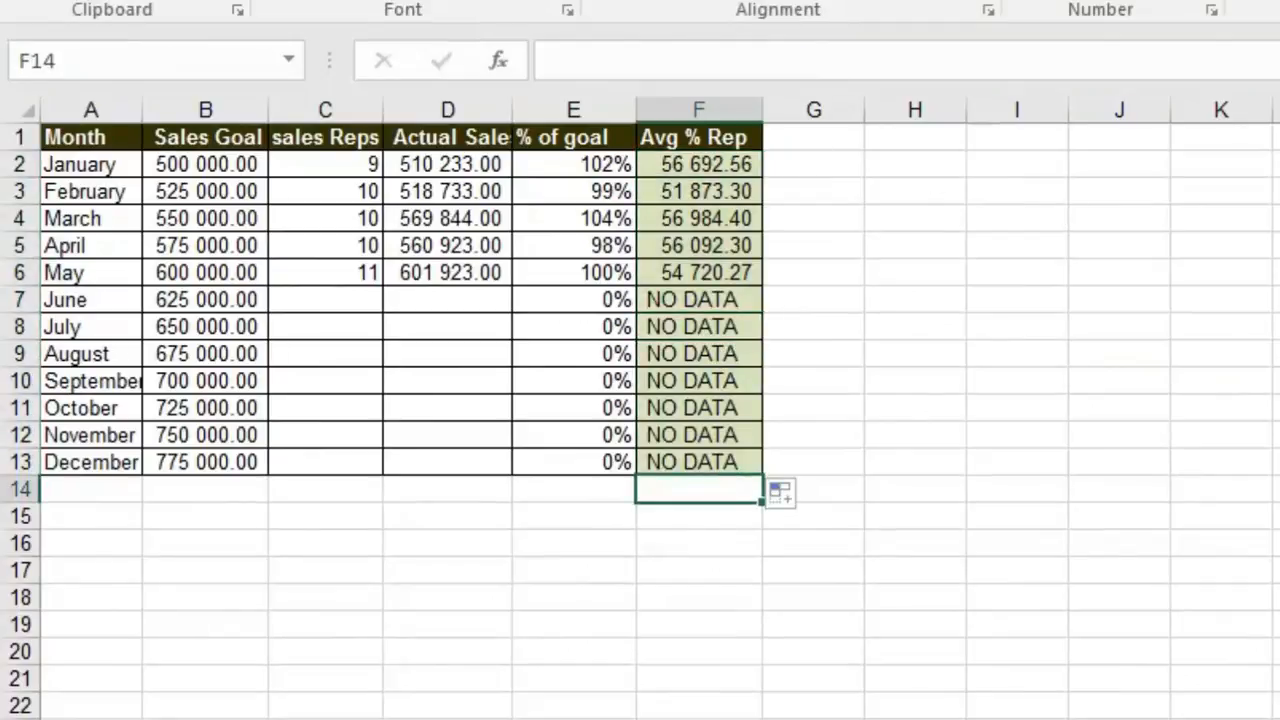
key(alt+equal)
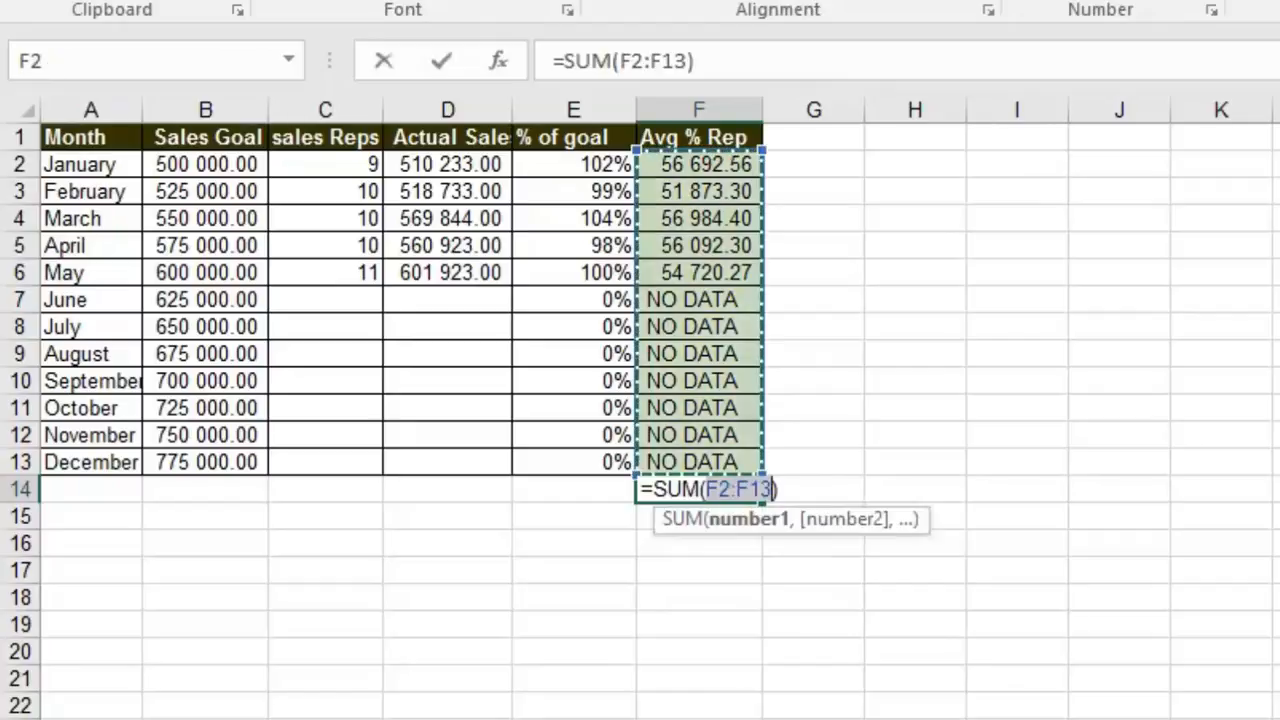
key(ctrl+Return)
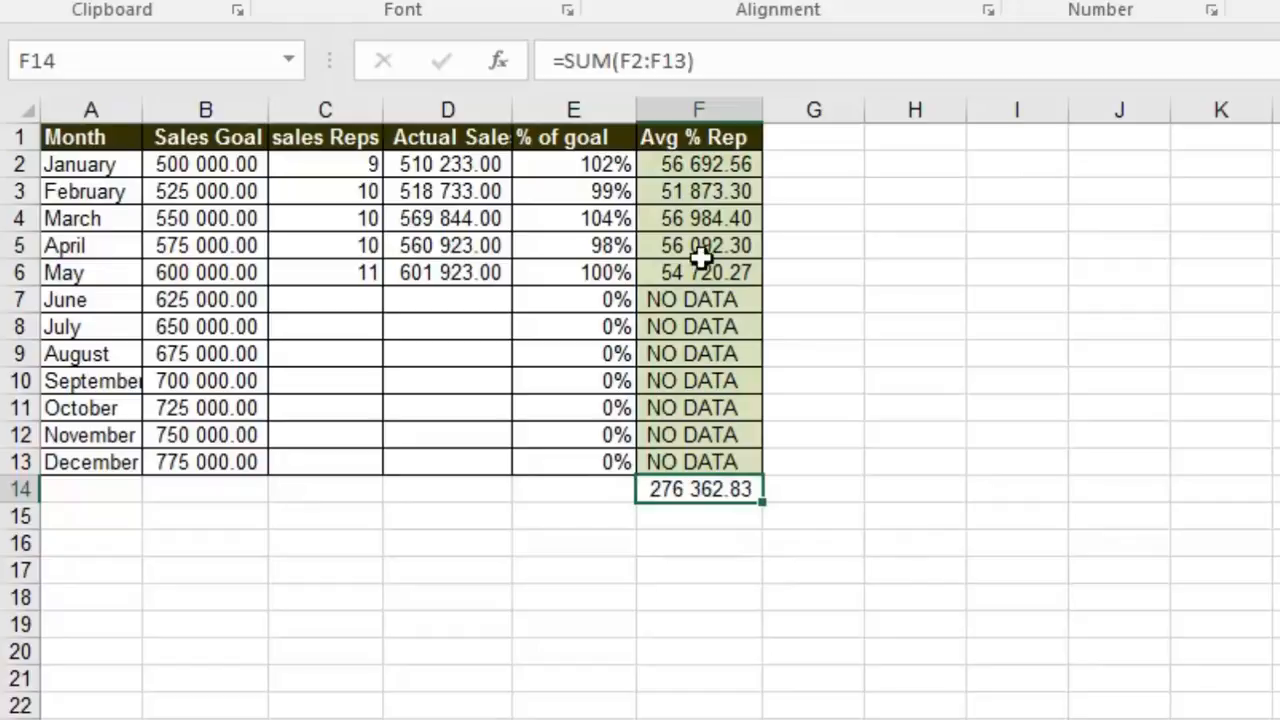
- Clear the Avg % Rep formulas and the total from F2:F14
drag(720, 172, 634, 494)
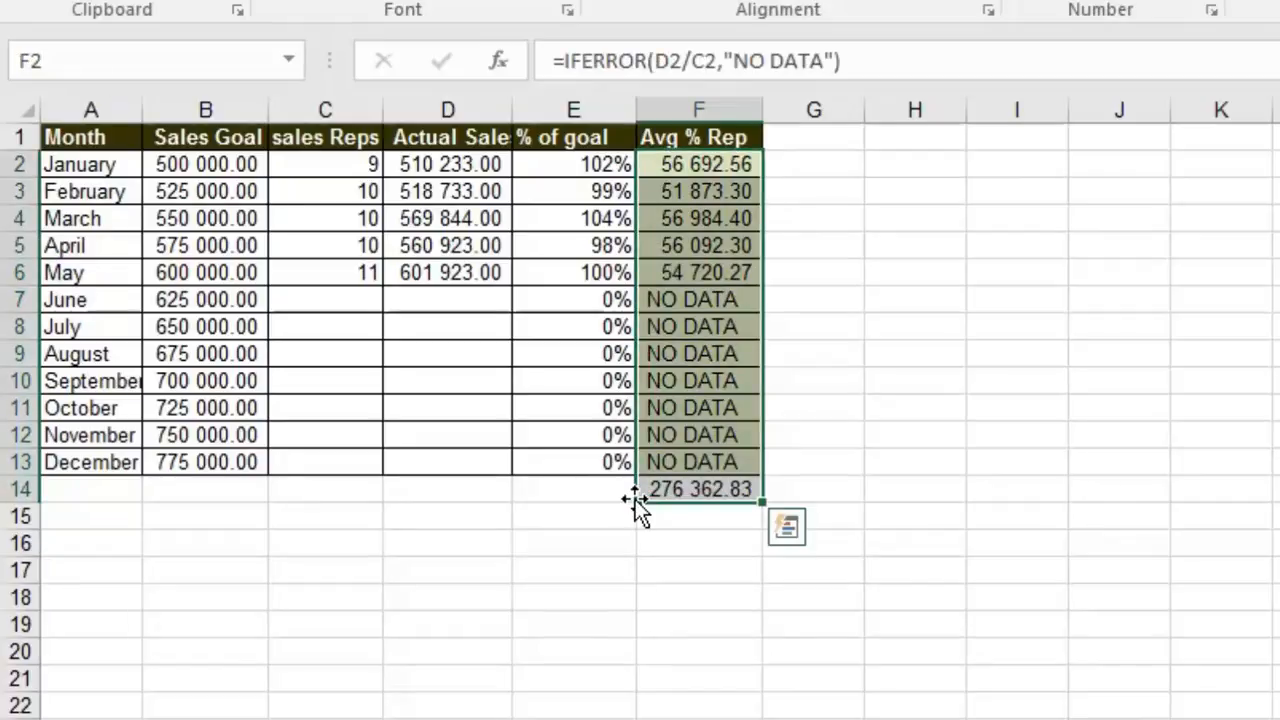
- Enter =D2/C2 in the January Avg % Rep cell F2 and copy it down to F13
click(728, 165)
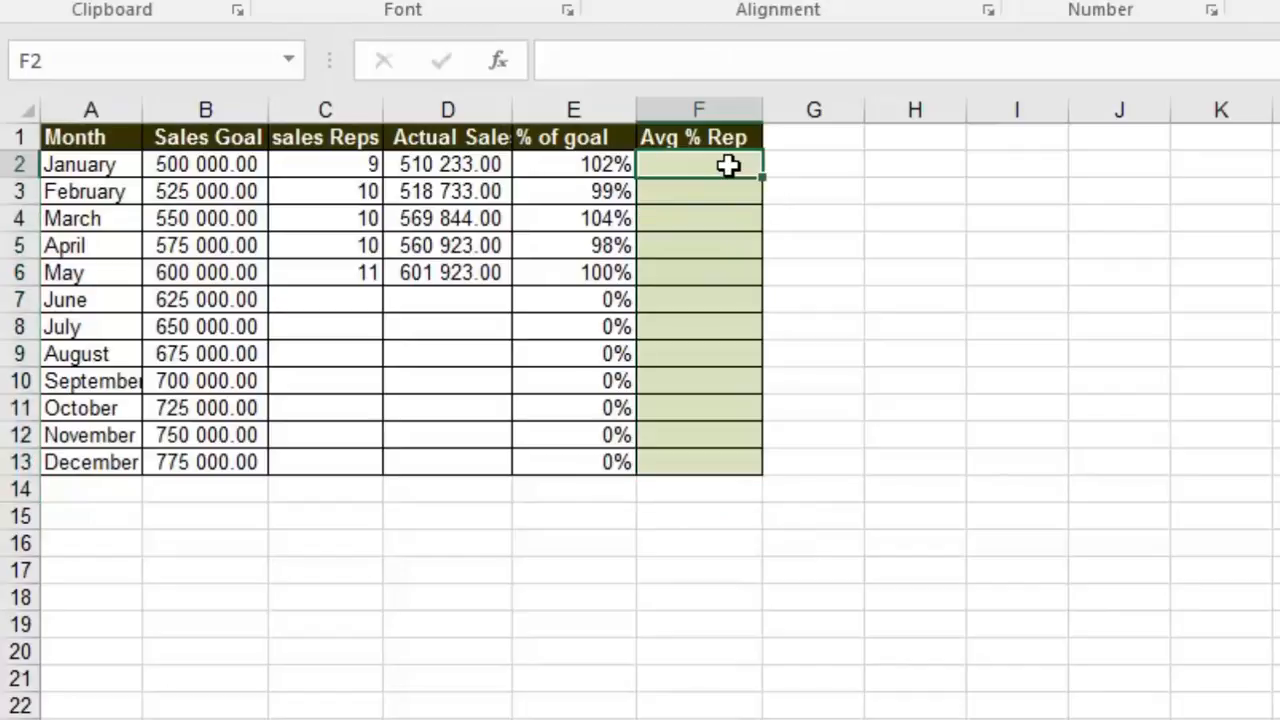
text(=)
click(445, 170)
text(/)
click(327, 165)
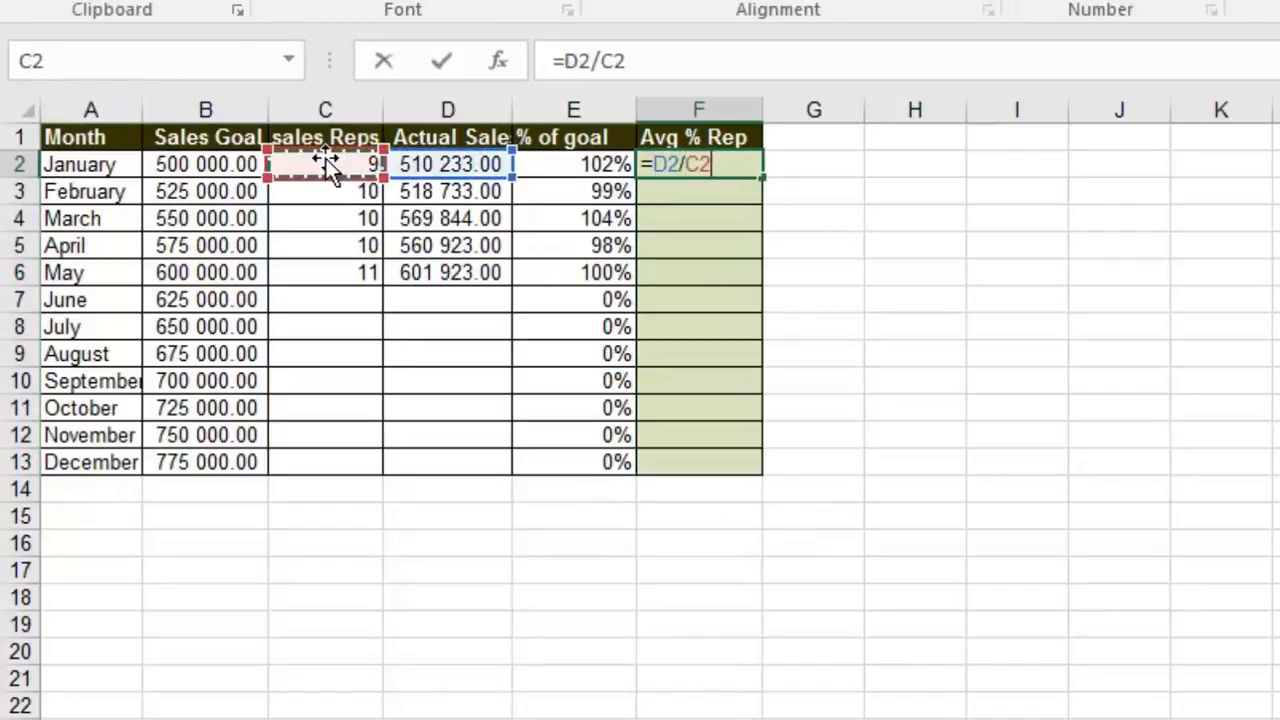
key(Return)
click(652, 164)
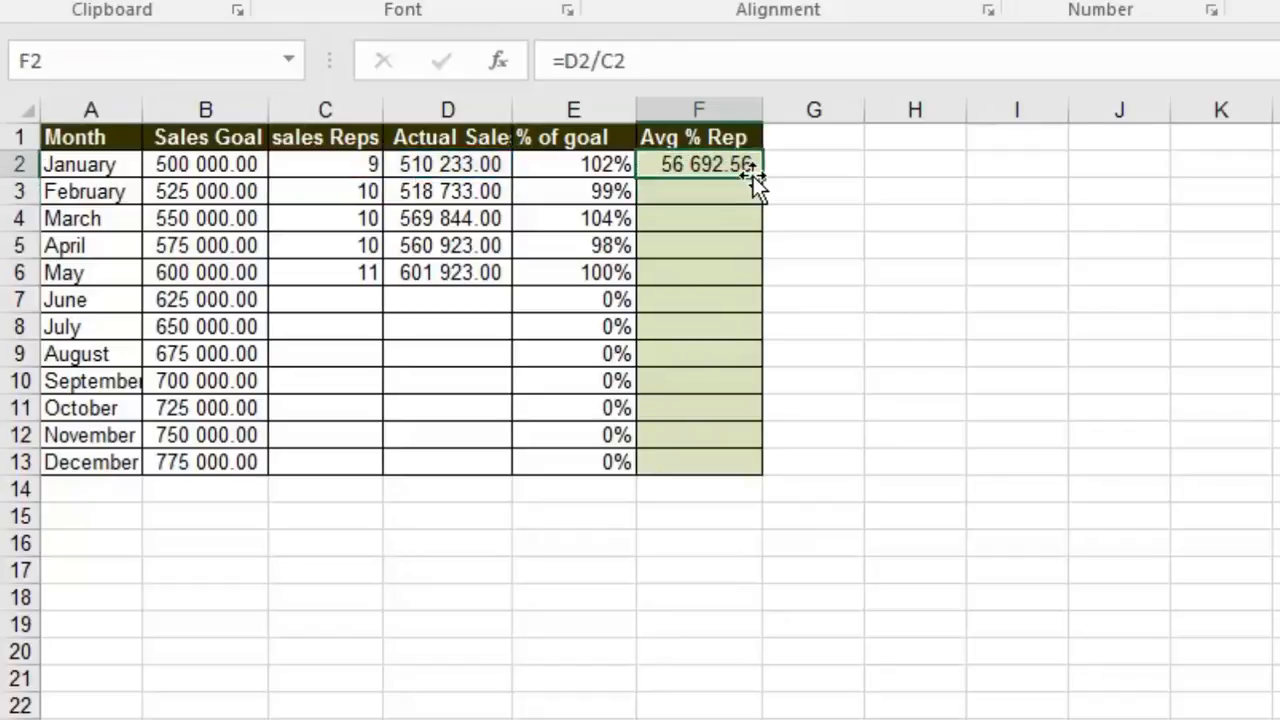
double_click(758, 176)
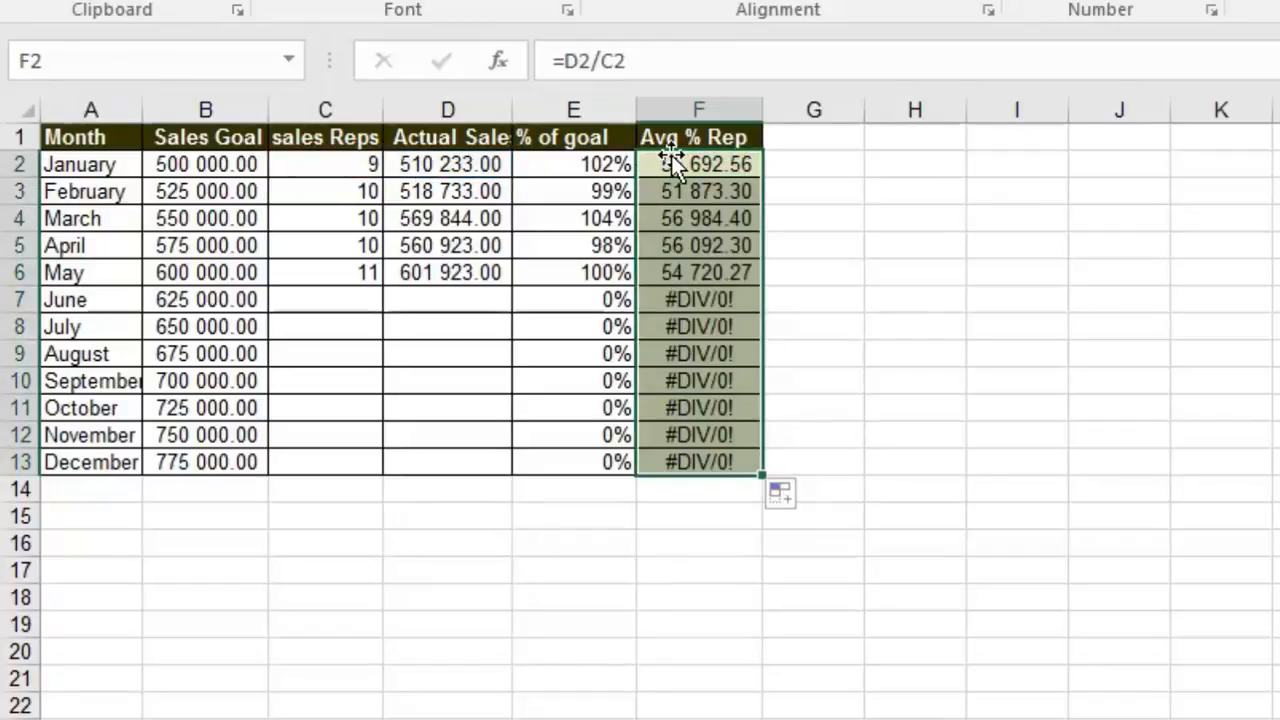
- Wrap F2's division formula in IFERROR, keeping D2/C2 as the value, and open its function arguments
click(567, 60)
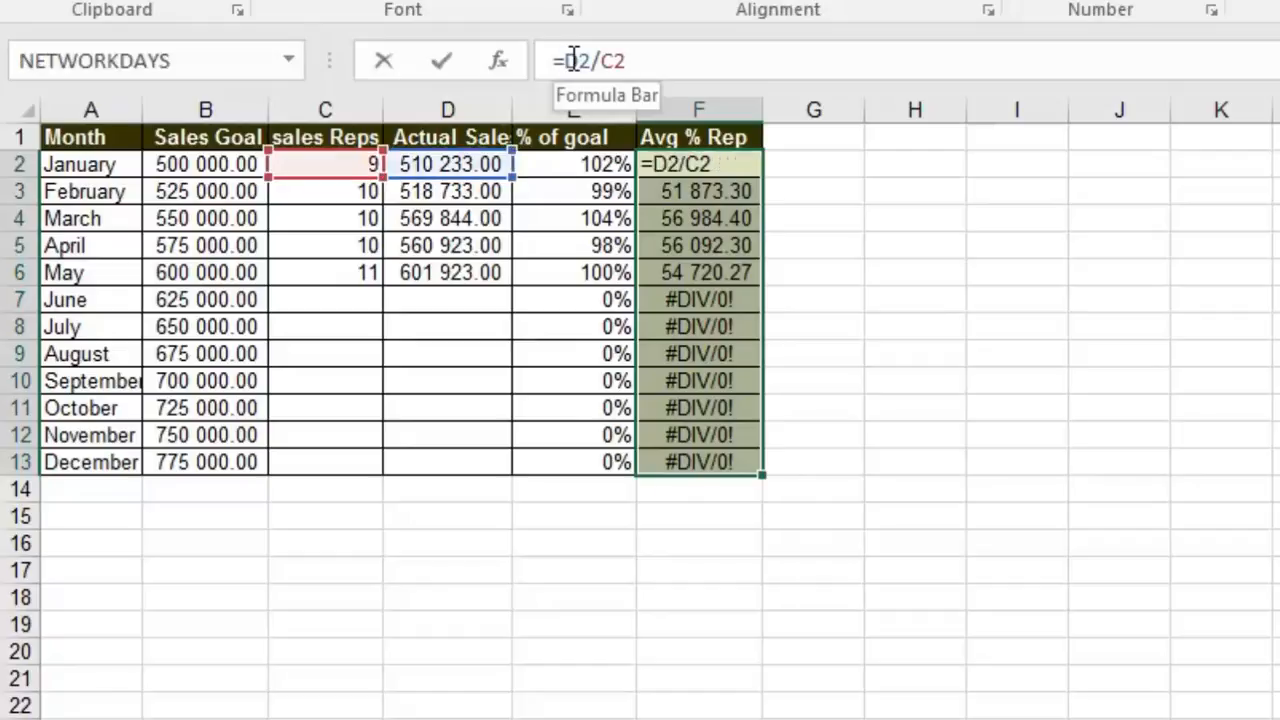
text(IF)
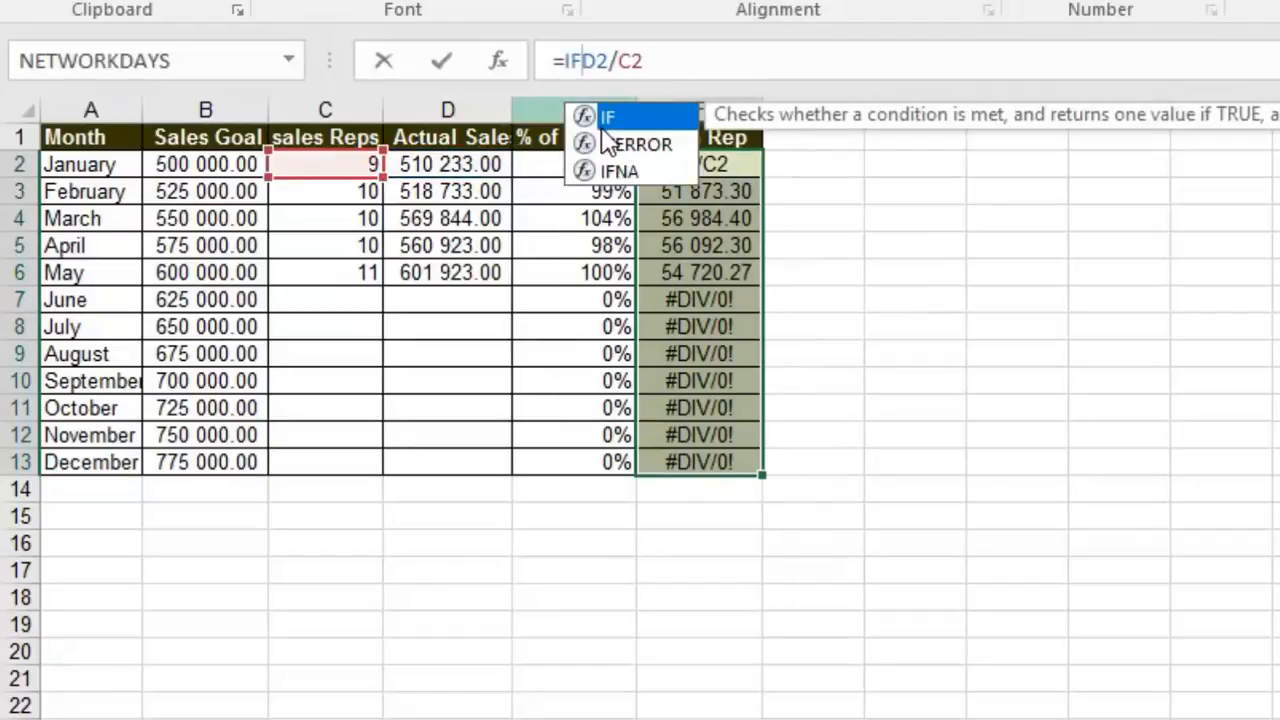
double_click(630, 132)
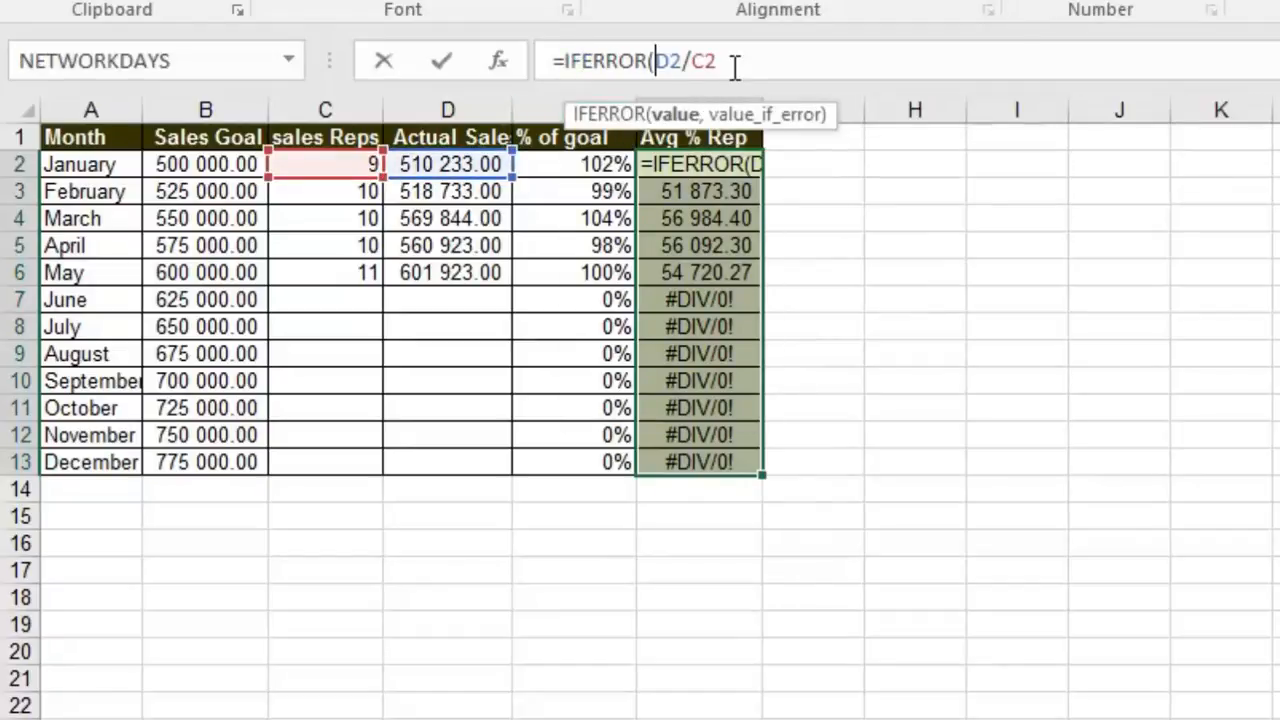
text(,)
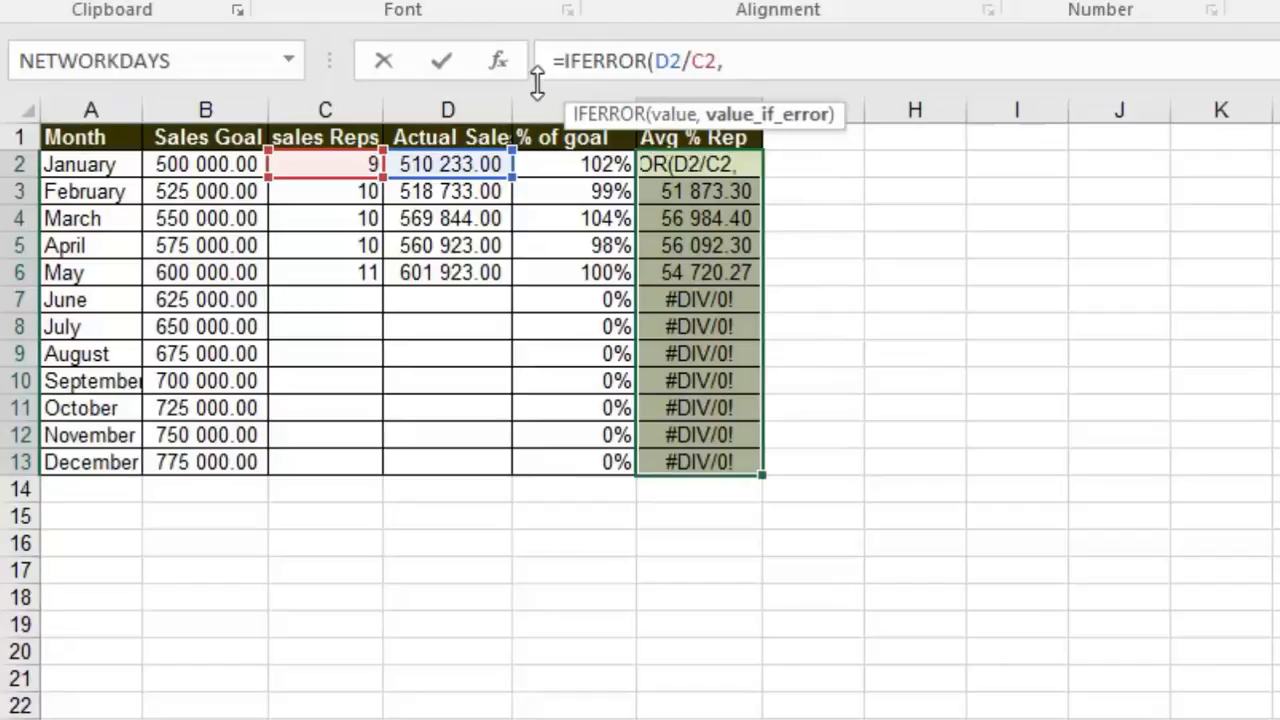
key(BackSpace)
text())
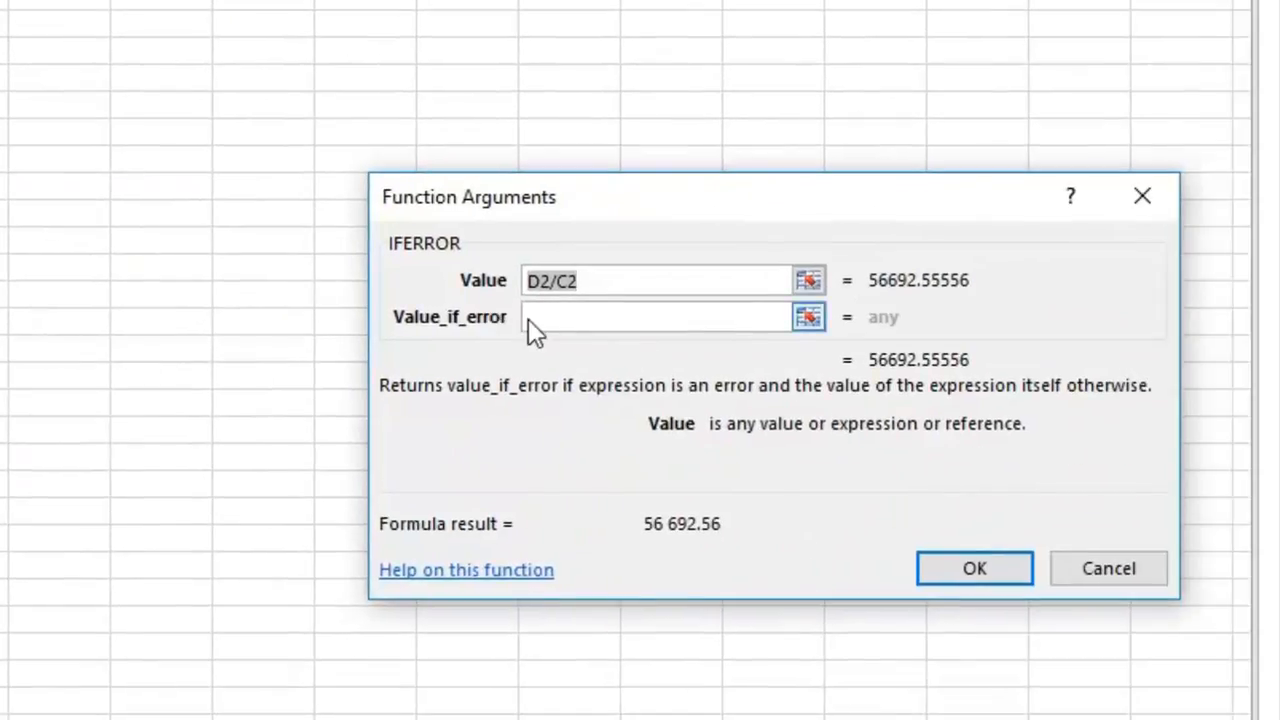
- Set IFERROR's Value_if_error argument to an empty string "" and apply the formula to F2
click(531, 319)
text(0)
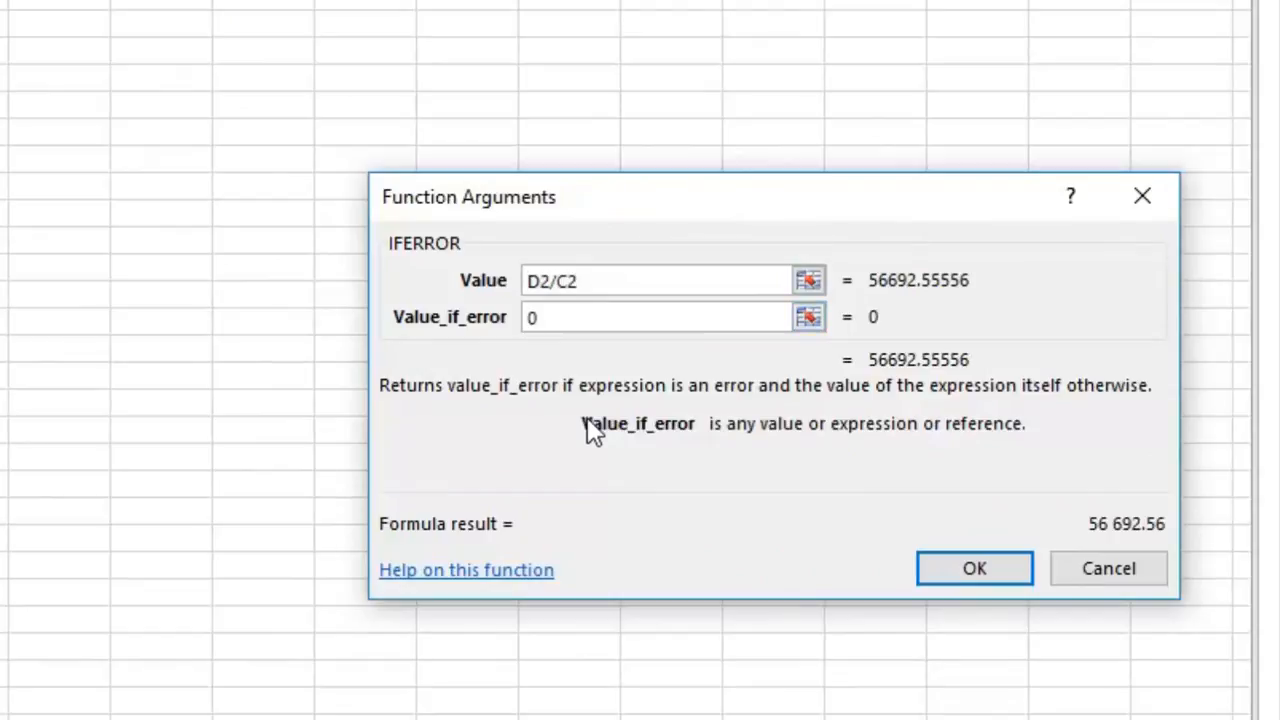
key(BackSpace)
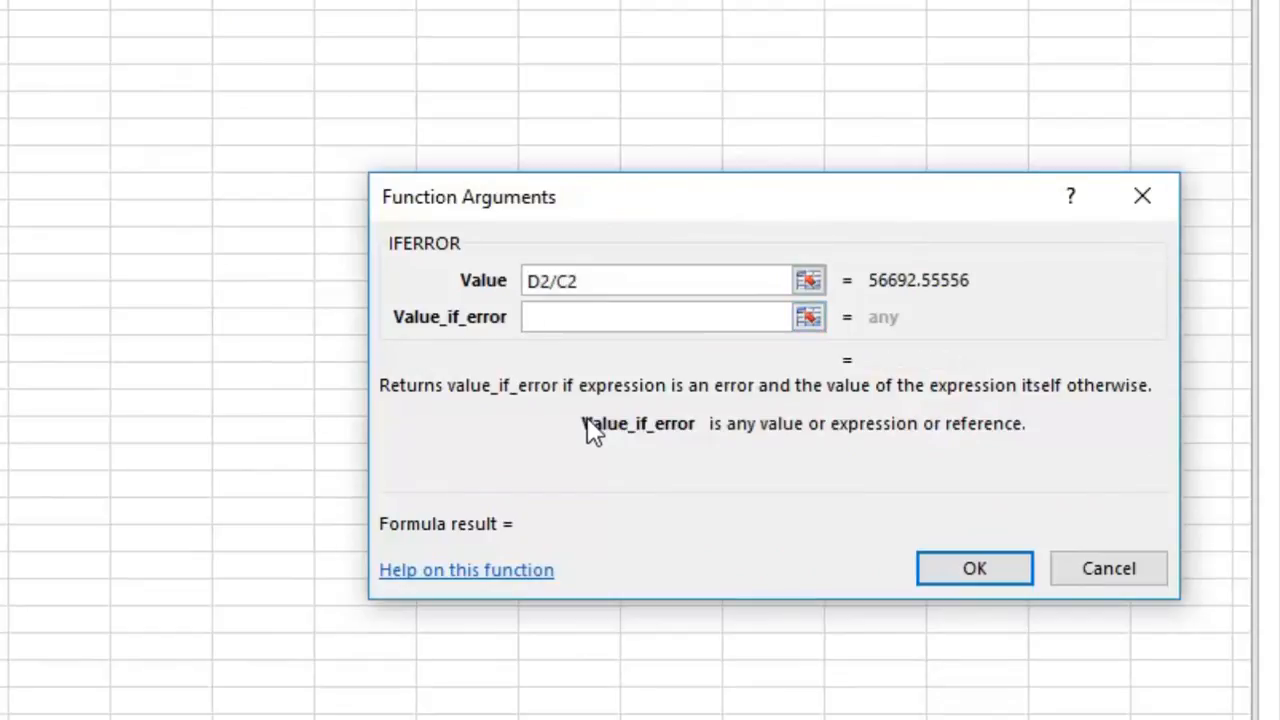
text("")
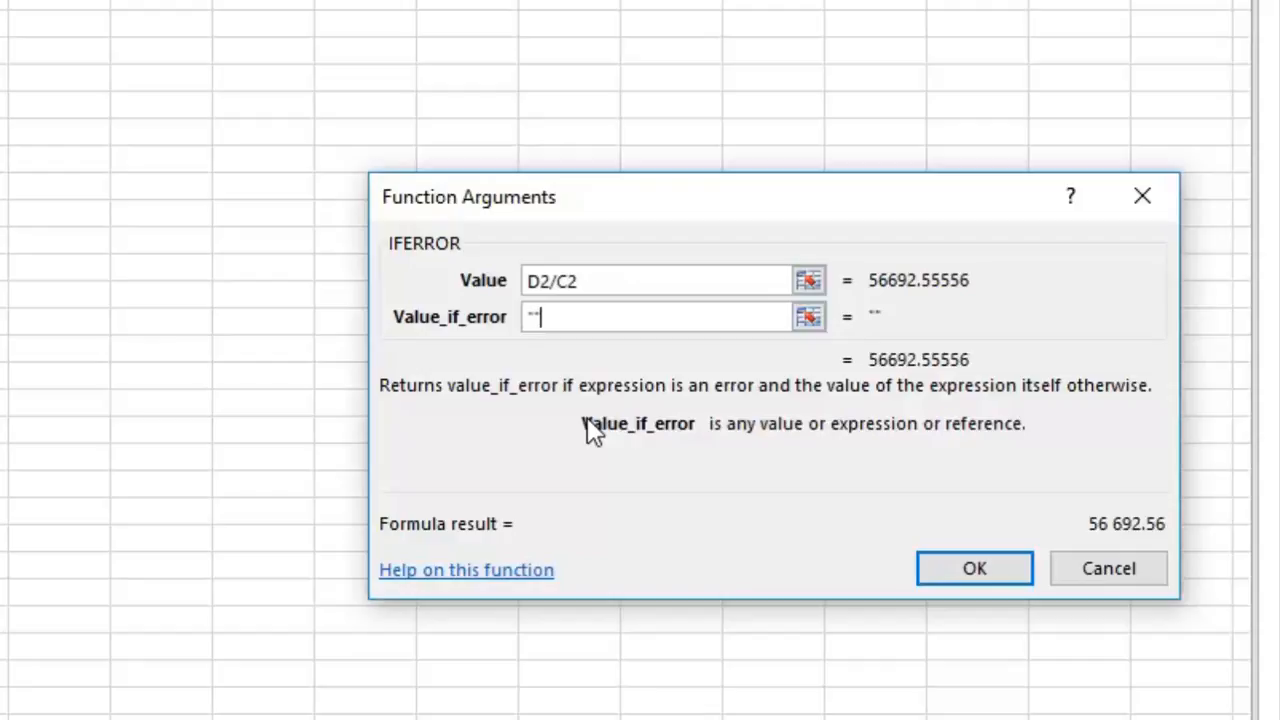
click(971, 568)
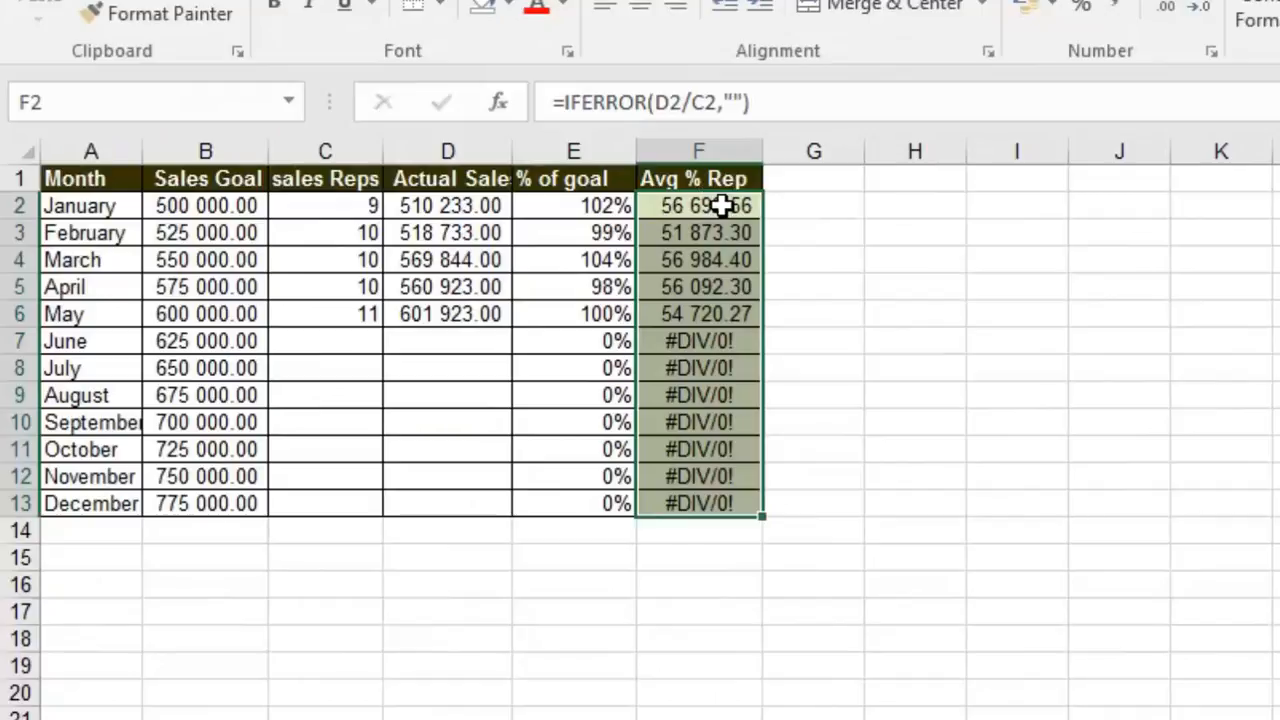
click(722, 205)
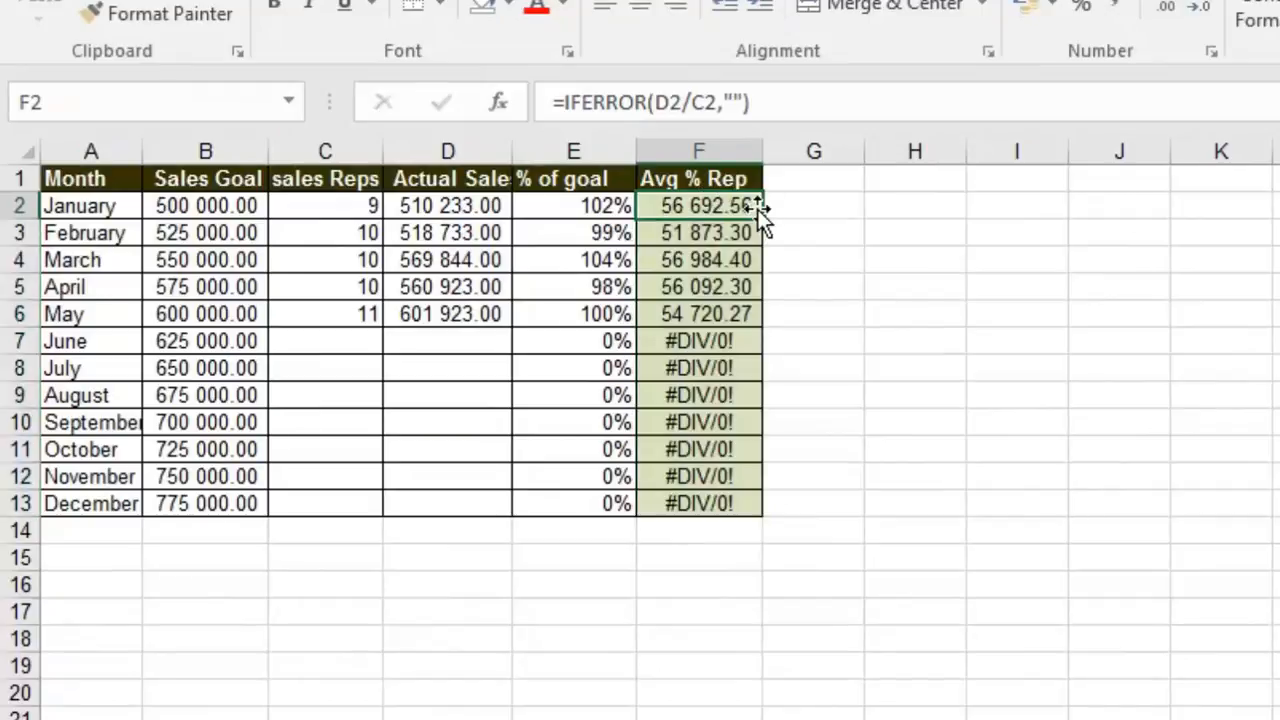
- Copy F2's IFERROR formula down the Avg % Rep column to F13
double_click(762, 218)
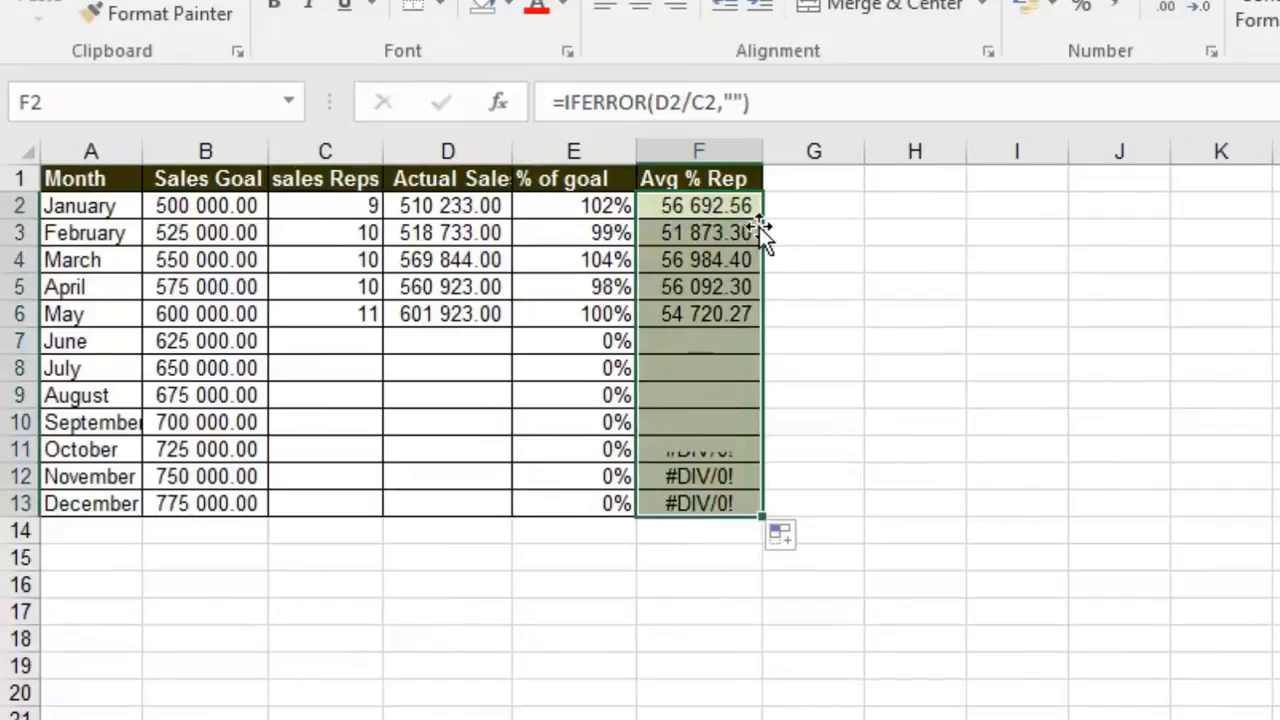
click(700, 341)
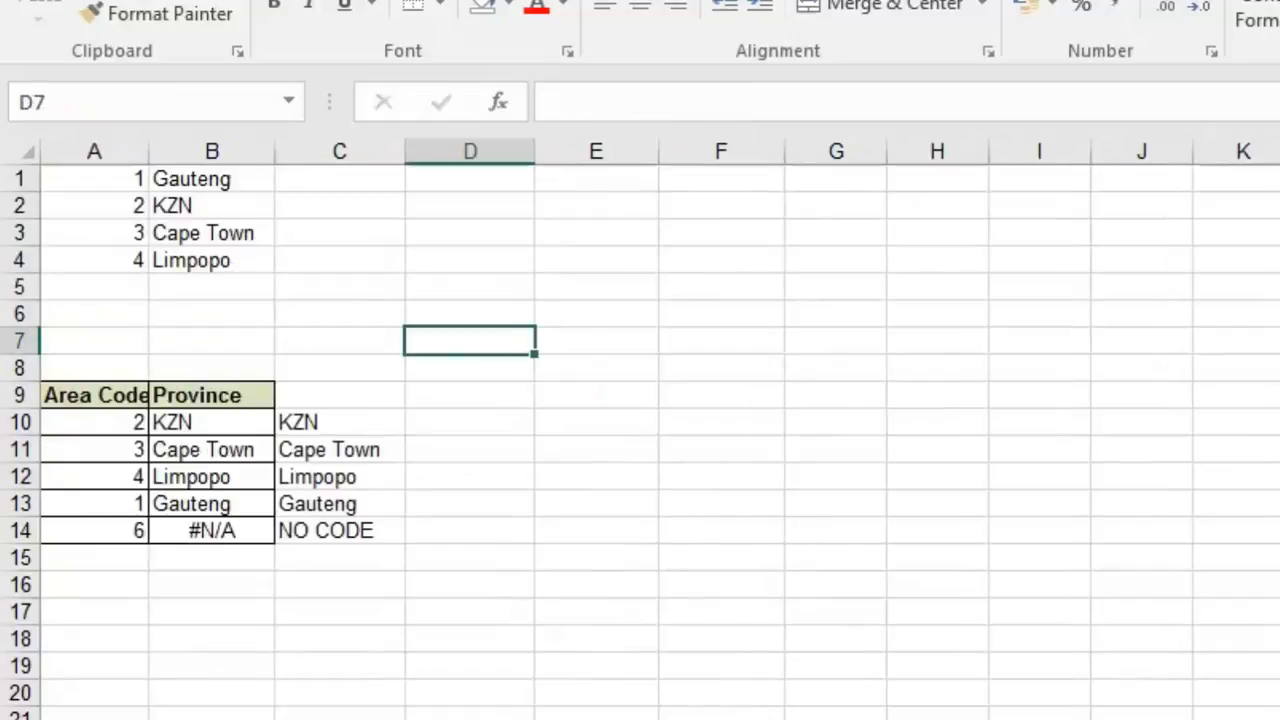
- Examine the province lookup formulas in B10 and B14 and the IFERROR version in C14
click(217, 422)
click(237, 532)
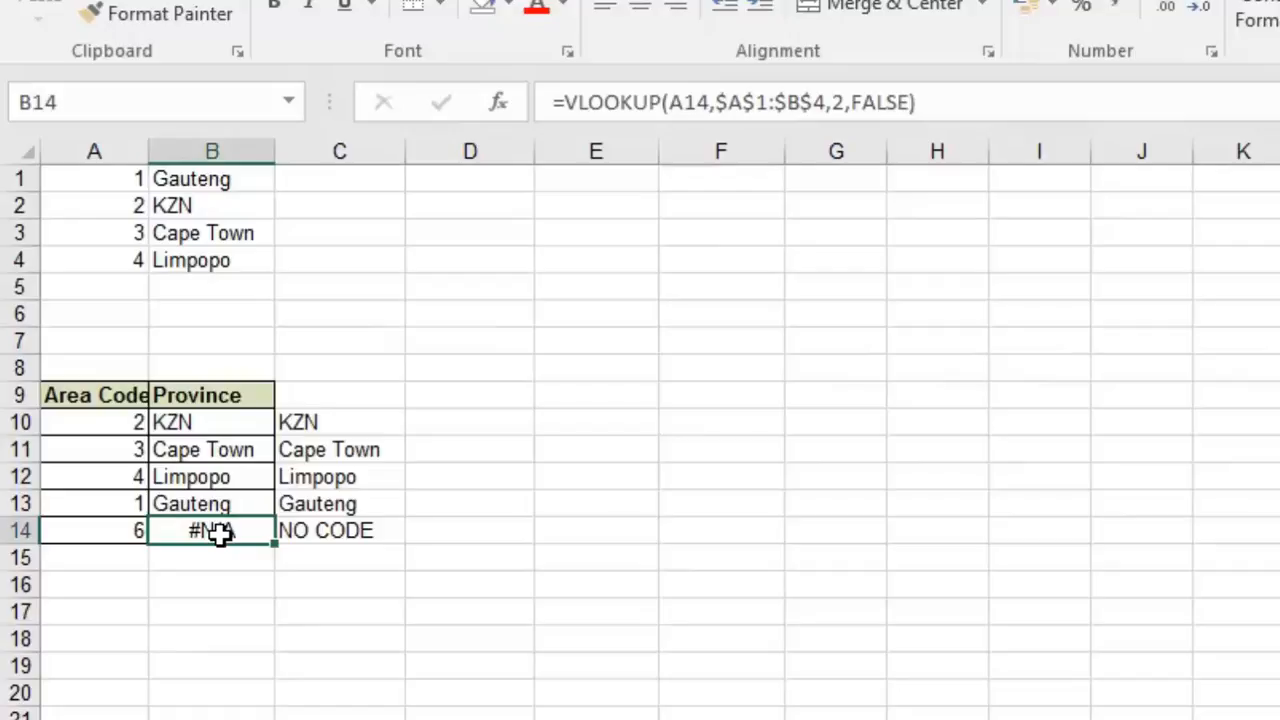
click(320, 526)
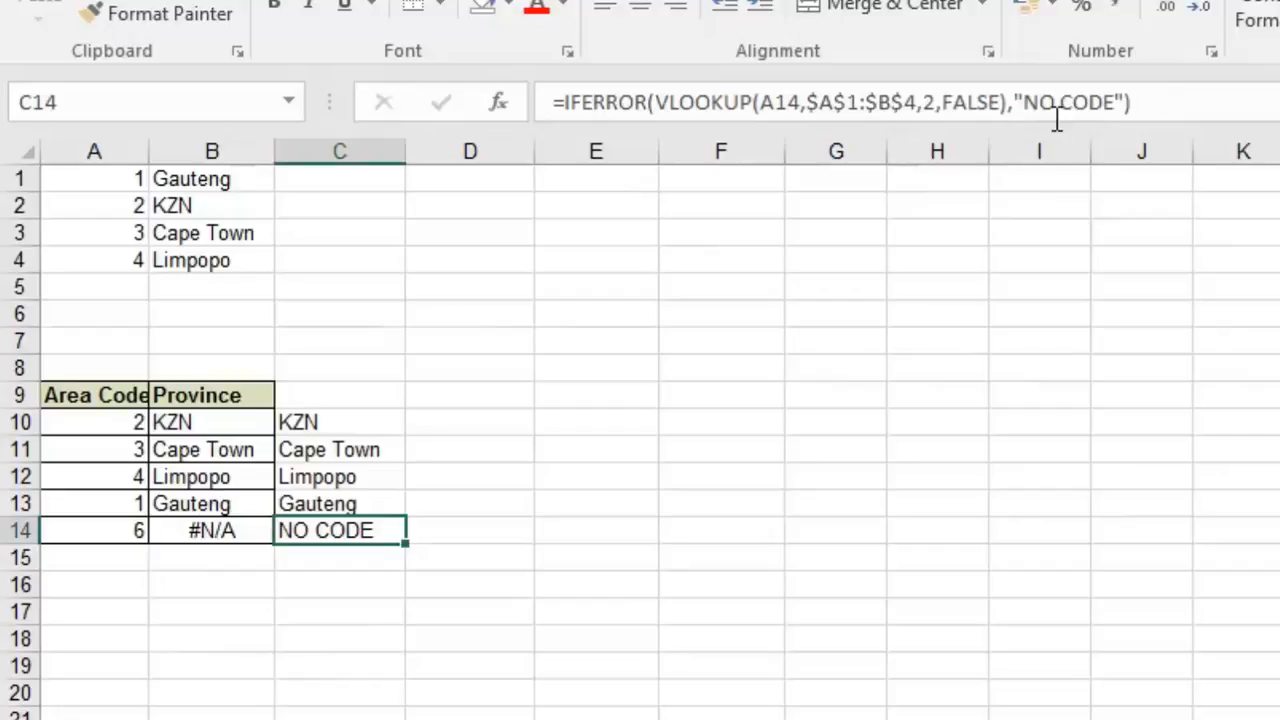
- Strip the IFERROR wrapper and "NO CODE" fallback from C14, leaving =(VLOOKUP(A14,$A$1:$B$4,2,FALSE))
double_click(298, 532)
drag(292, 530, 385, 532)
key(Delete)
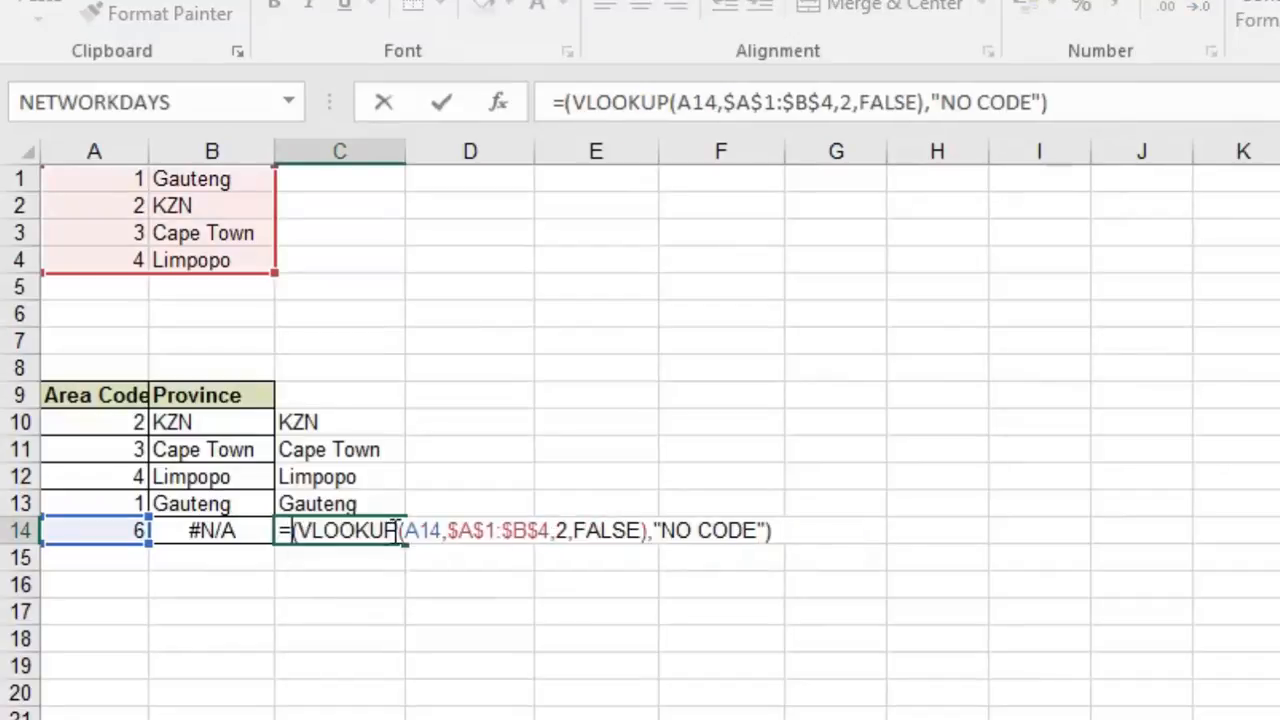
drag(651, 530, 777, 534)
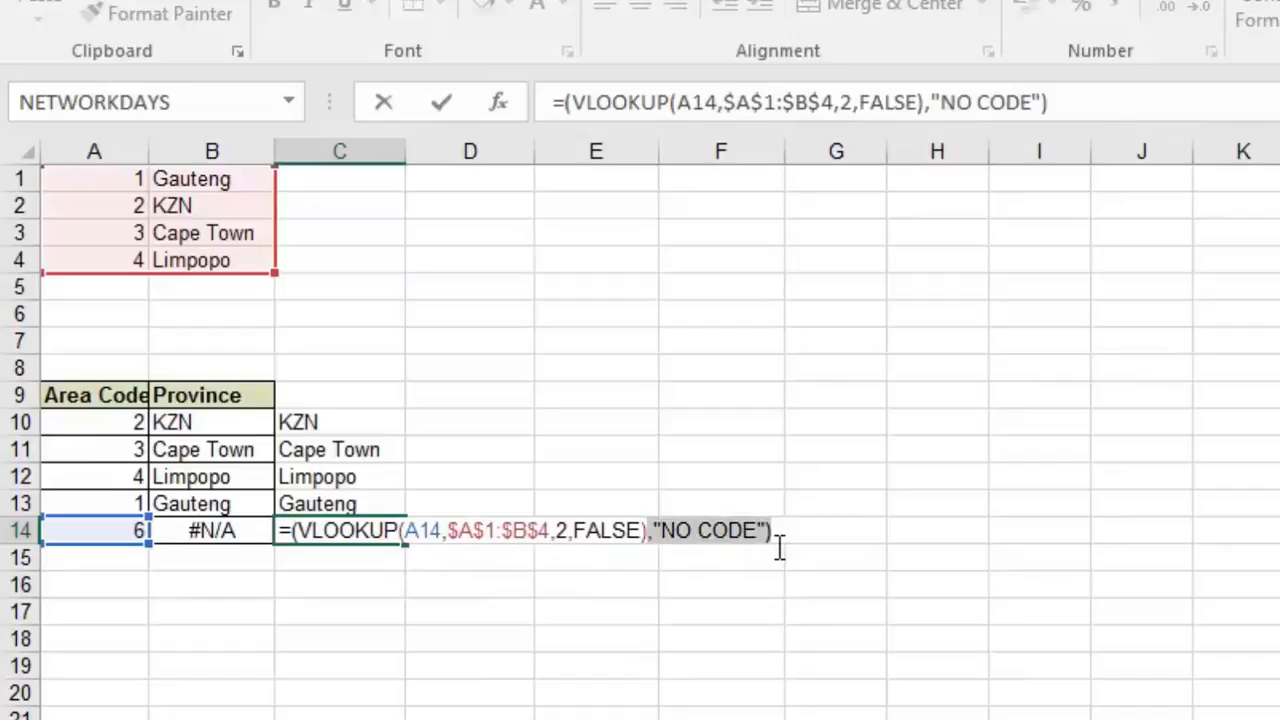
key(Delete)
key(Return)
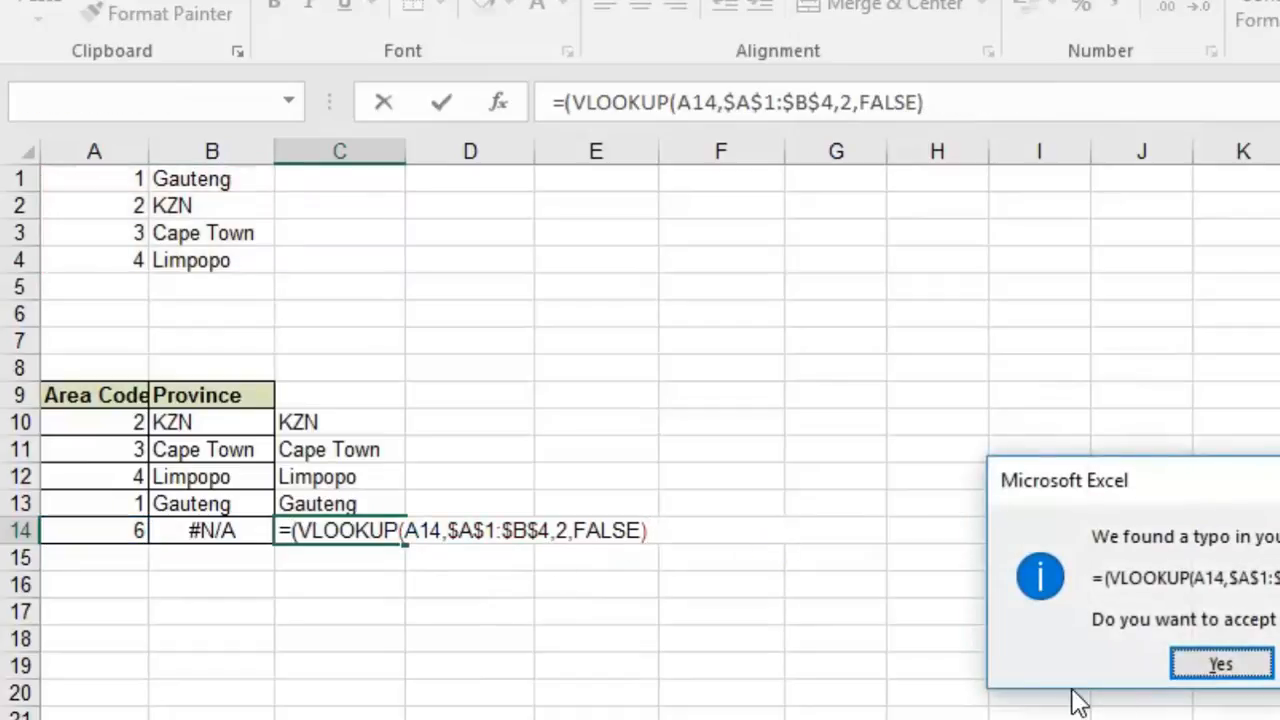
click(1222, 663)
click(366, 535)
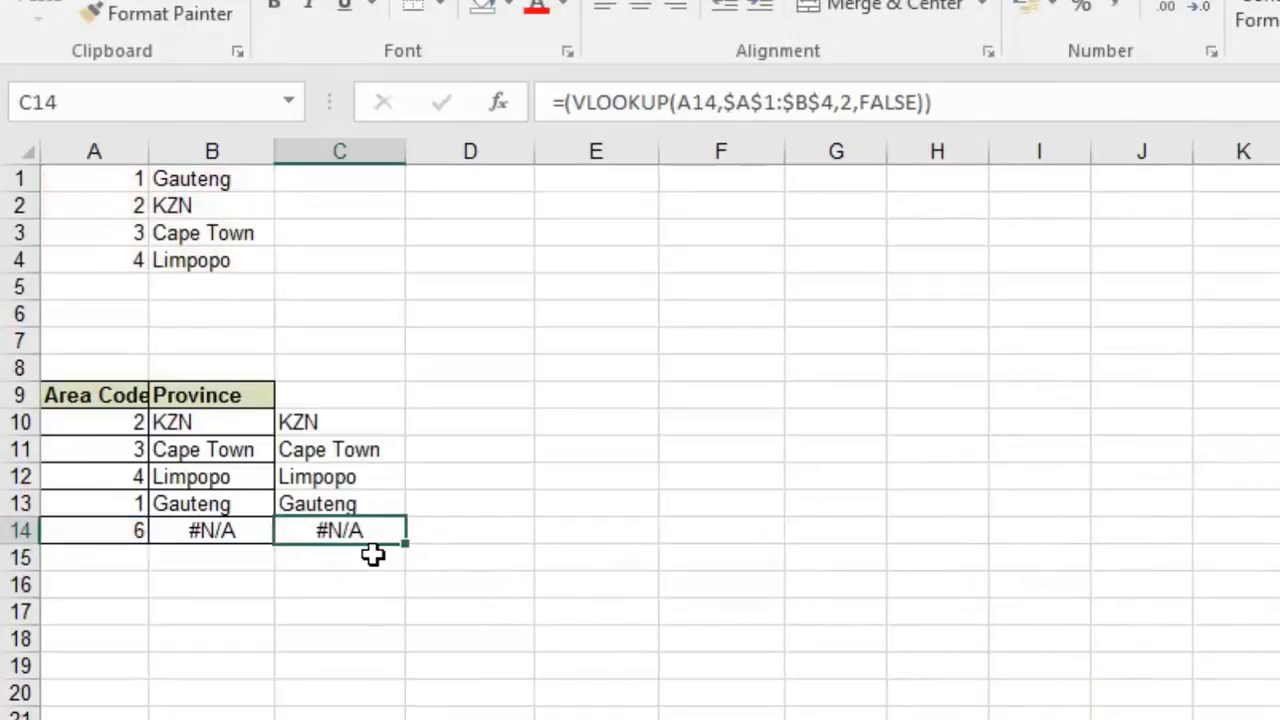
click(565, 103)
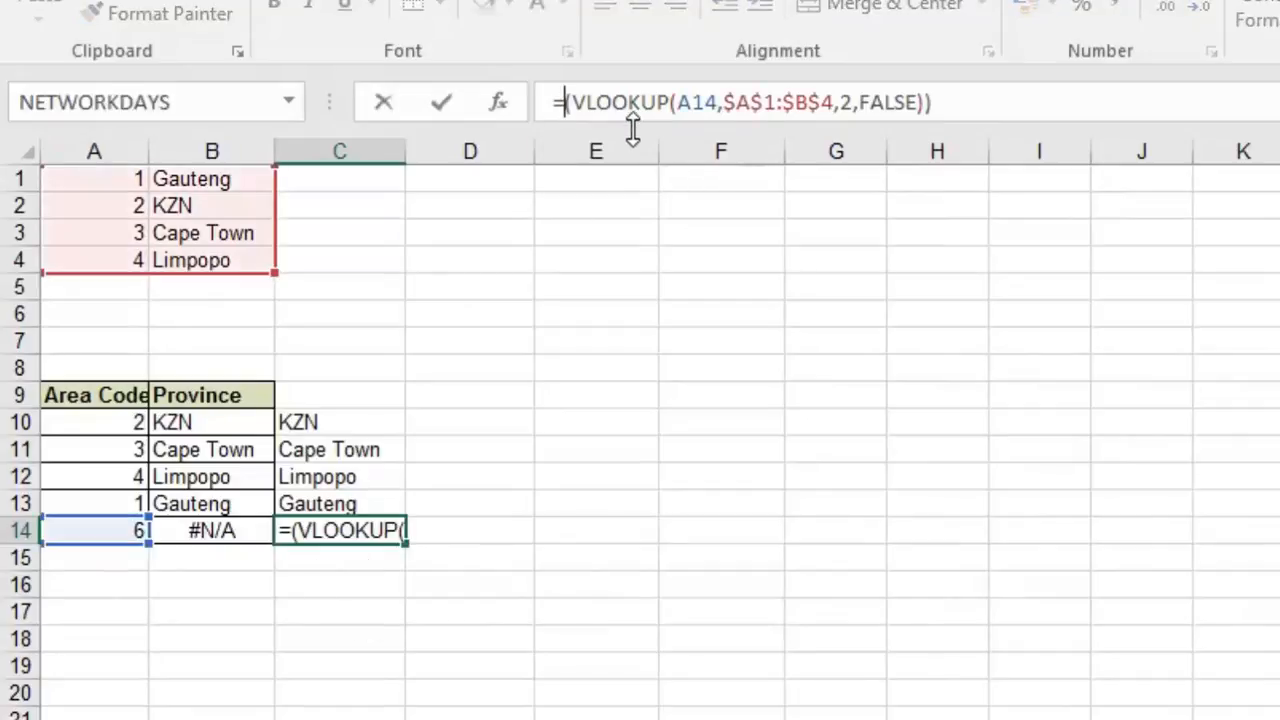
text(IFERROR)
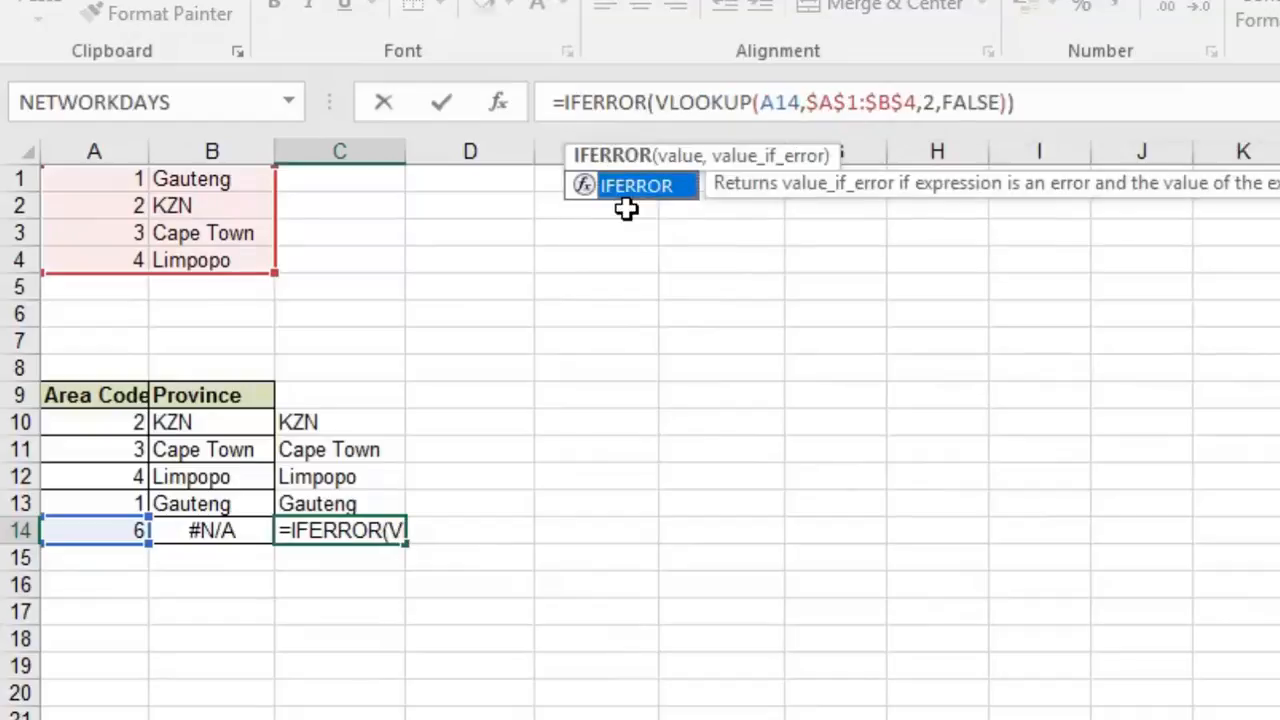
click(1040, 103)
text(,)
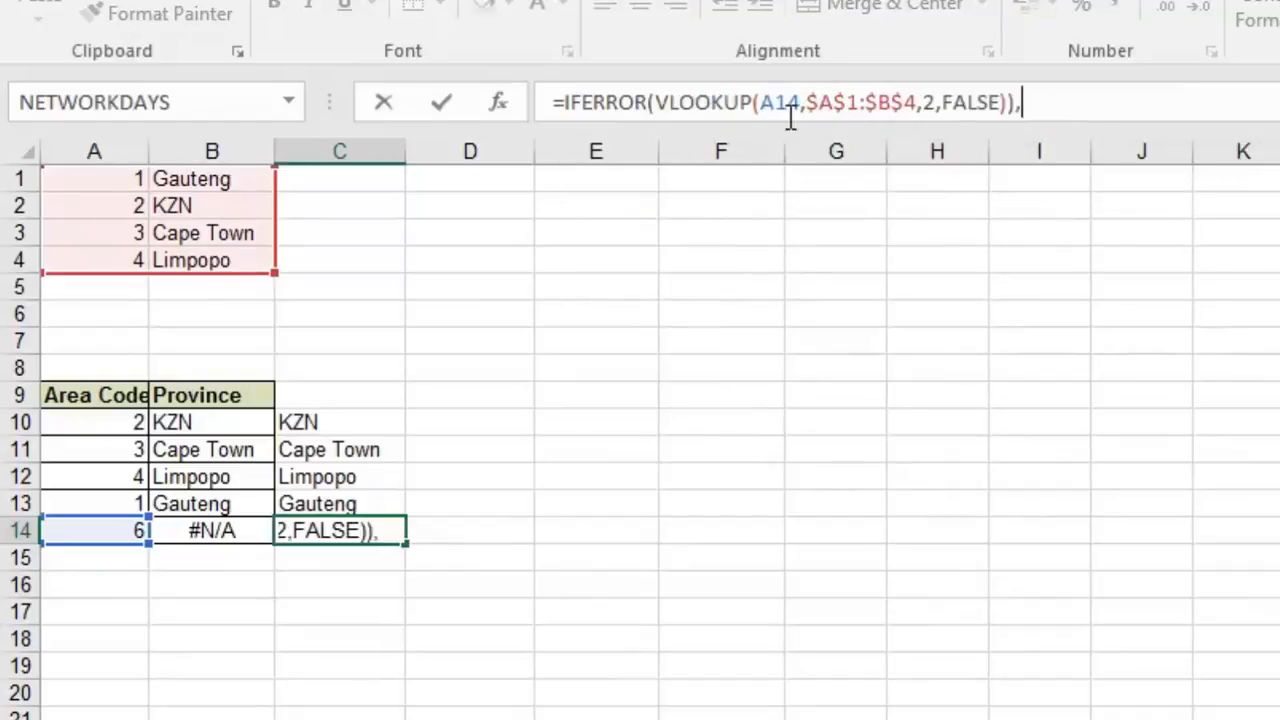
click(512, 98)
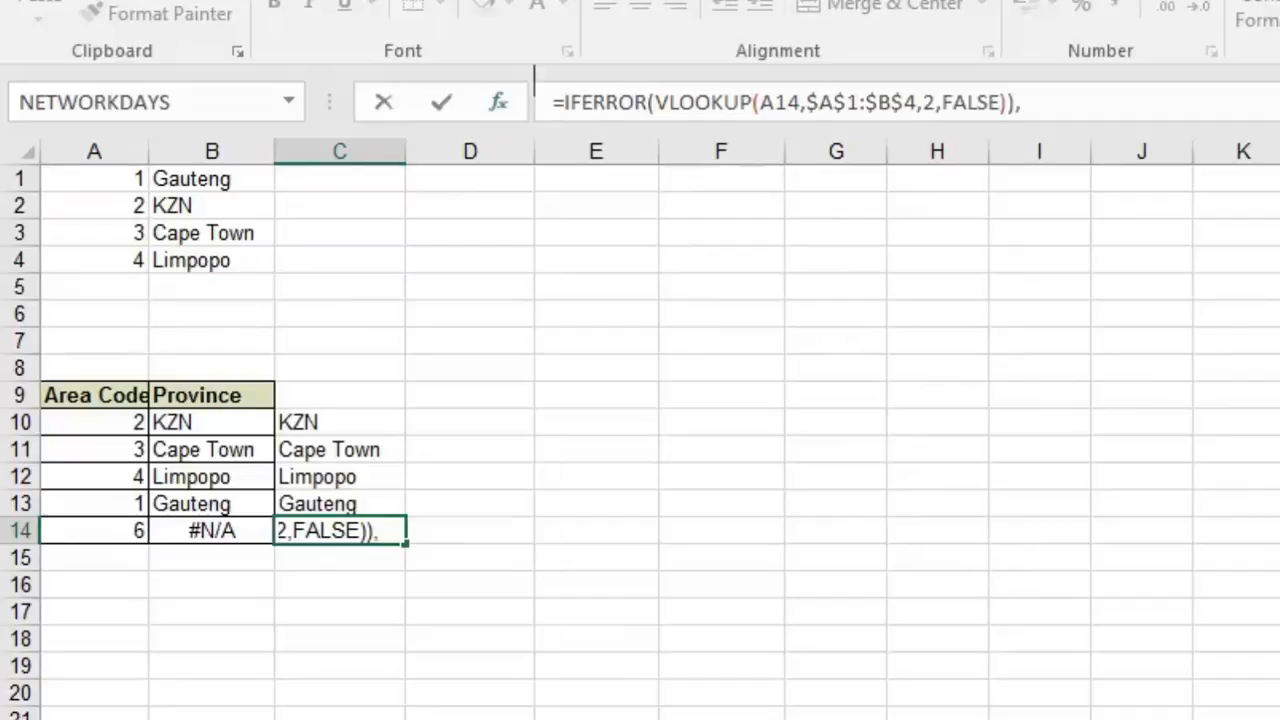
key(Escape)
- Wrap C14's VLOOKUP in IFERROR, giving =IFERROR(VLOOKUP(A14,$A$1:$B$4,2,FALSE)) while the formula stays open for editing
key(BackSpace)
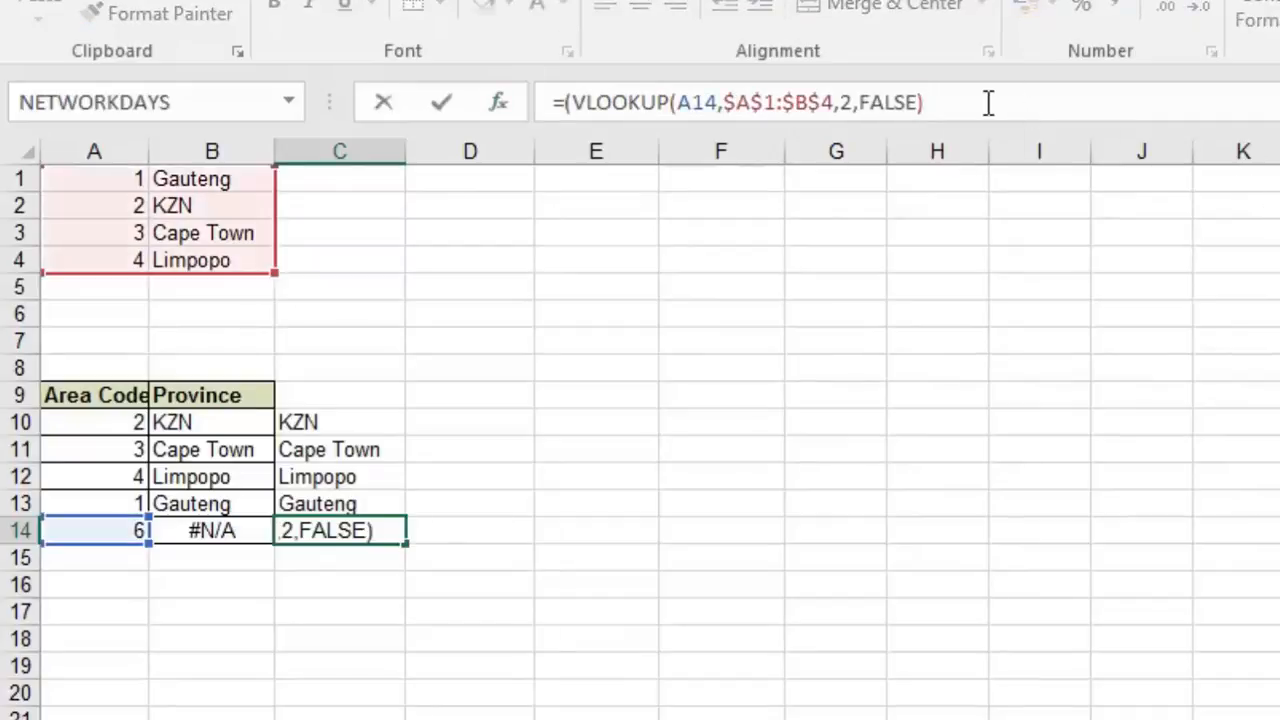
click(567, 102)
text(IF)
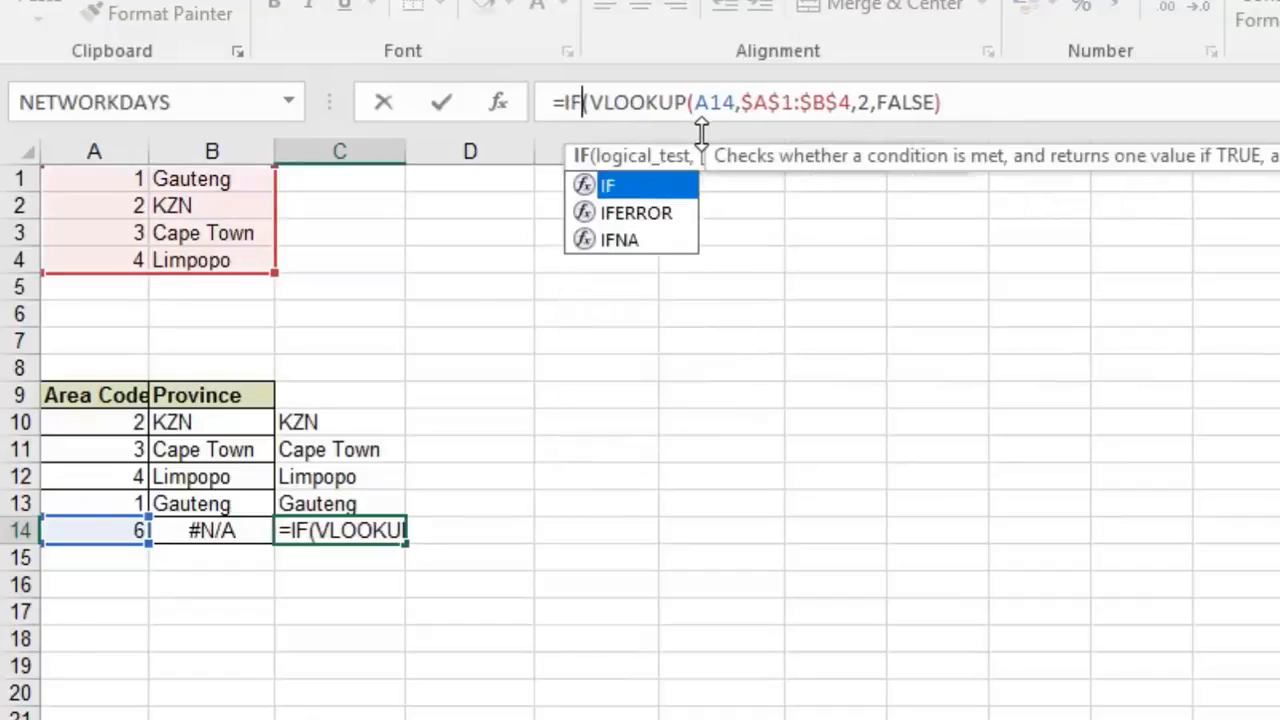
double_click(672, 213)
click(1055, 105)
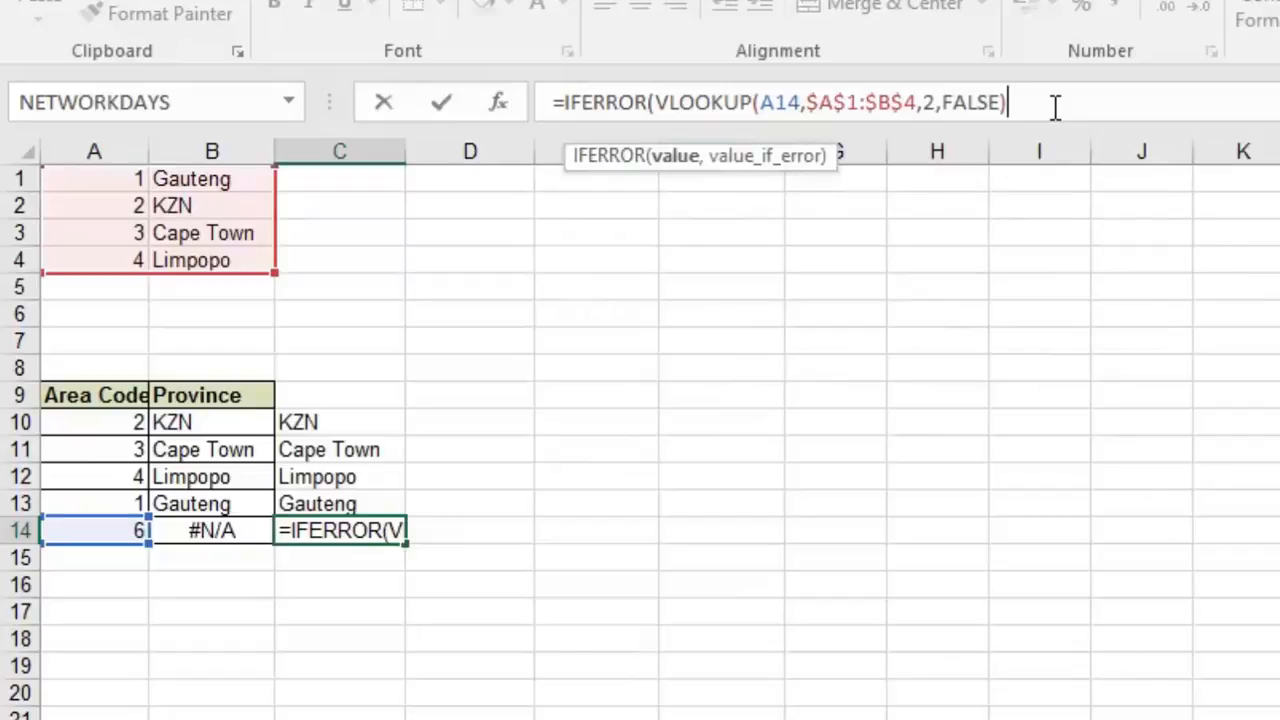
text(,)
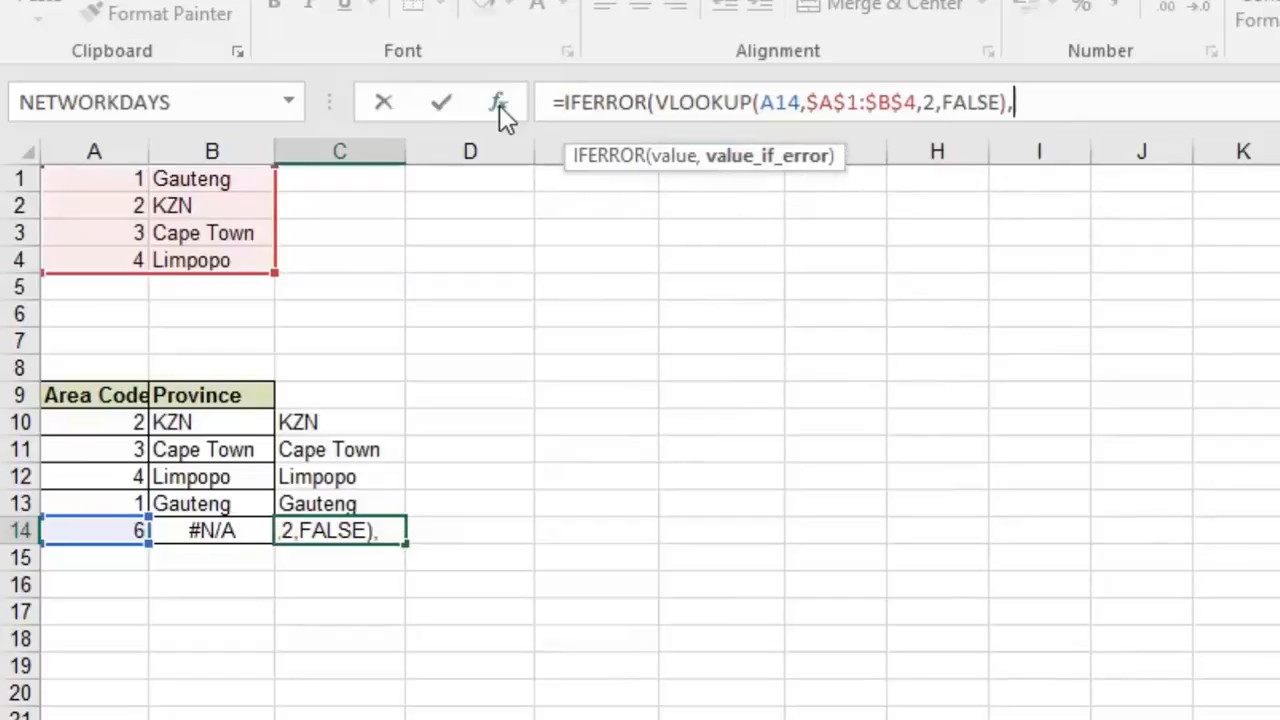
key(BackSpace)
text())
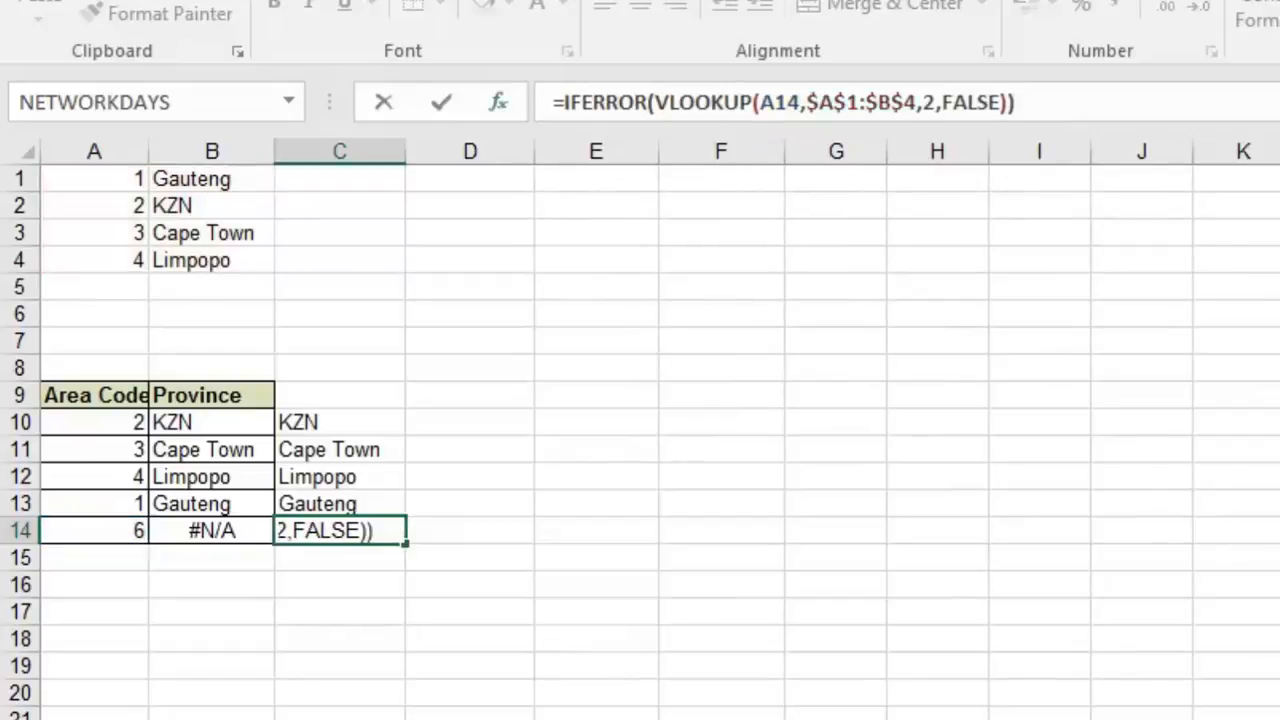
- Add "NOT FOUND" as IFERROR's value_if_error argument and apply the formula to C14
text(,")
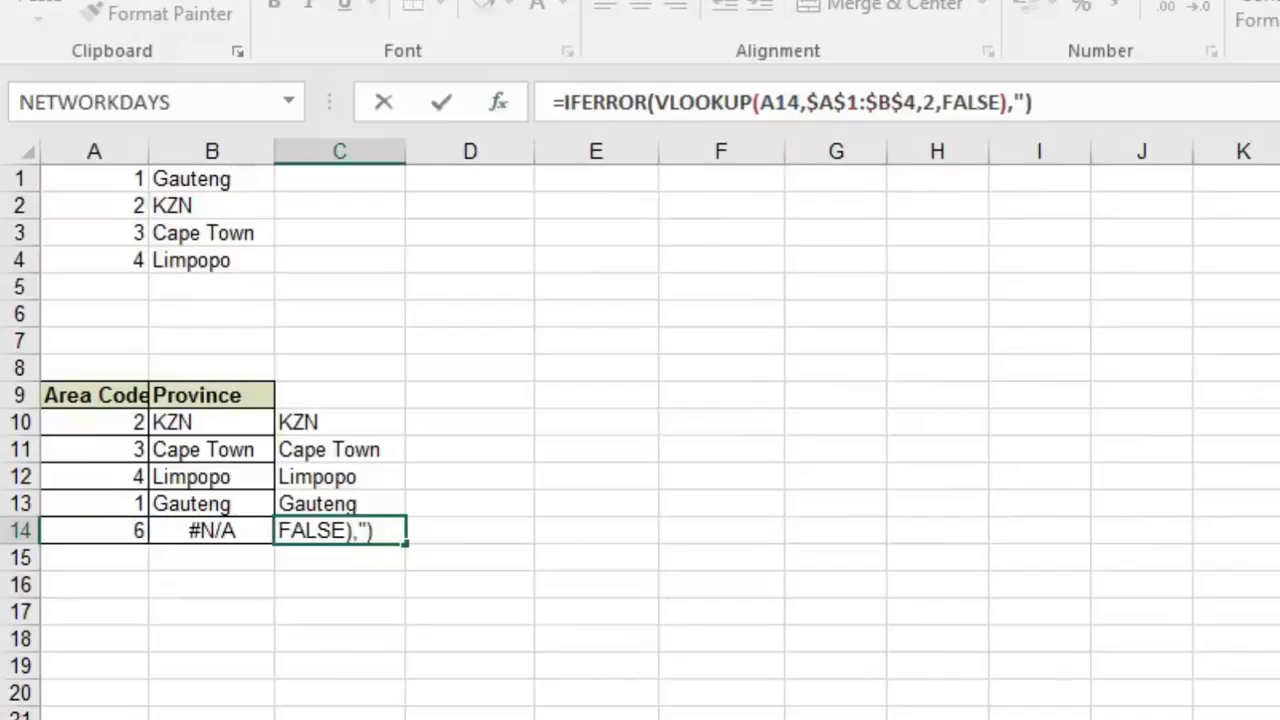
text(NOT F)
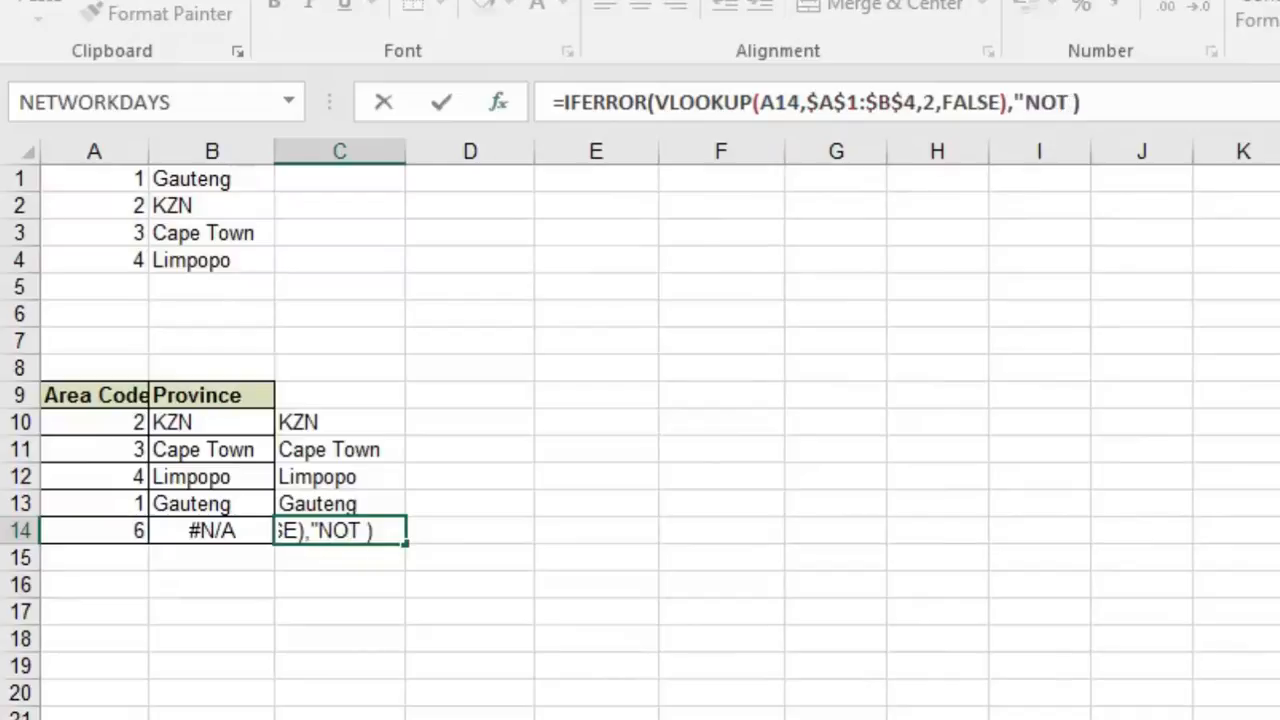
text(OUND)
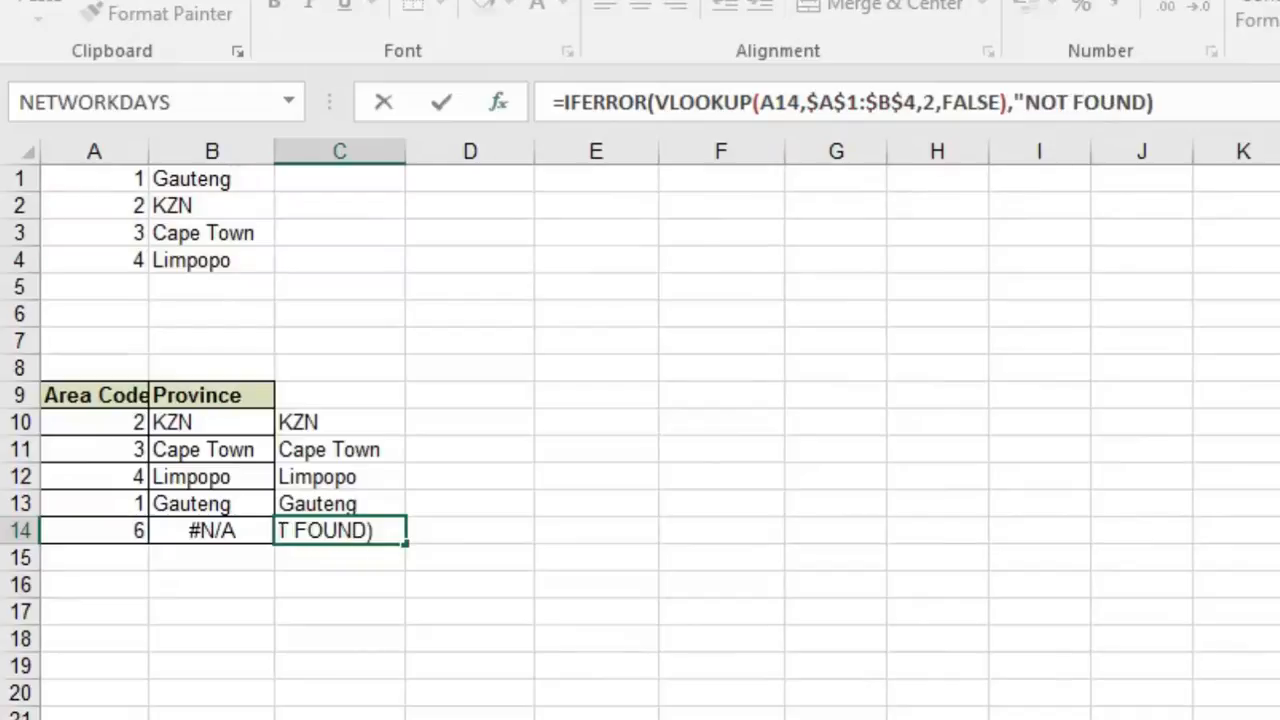
text(")
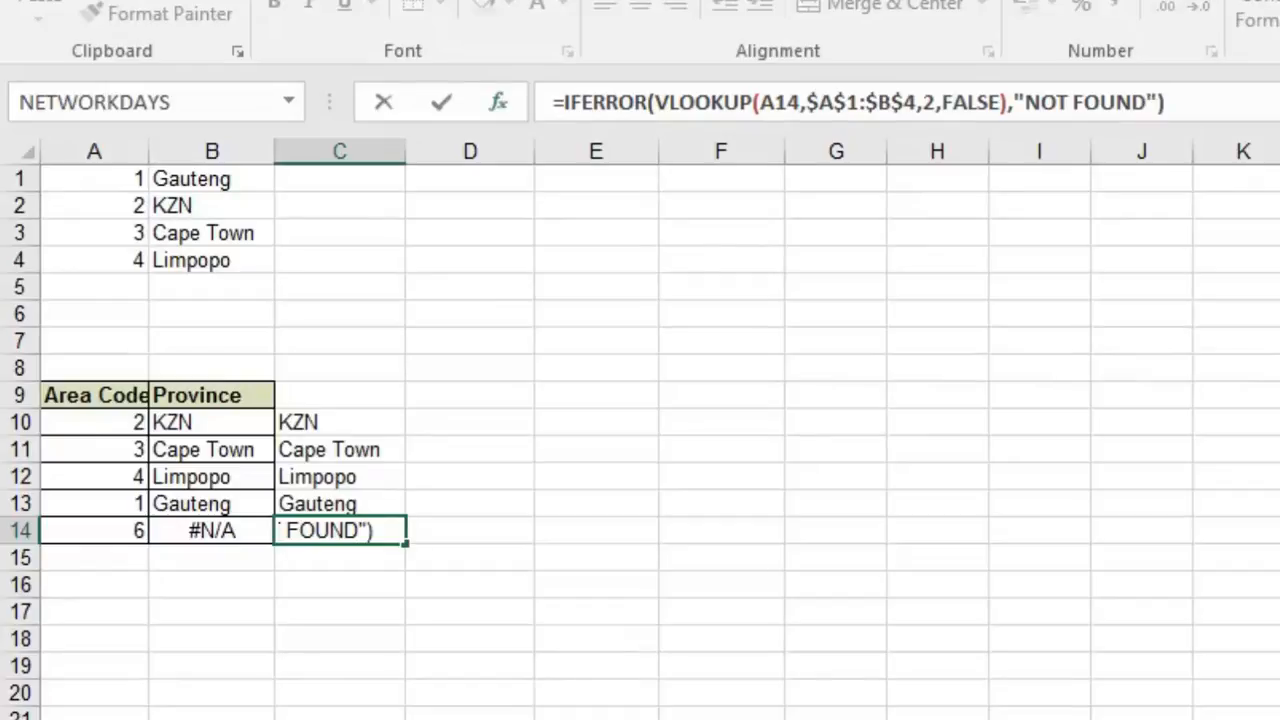
key(ctrl+Return)
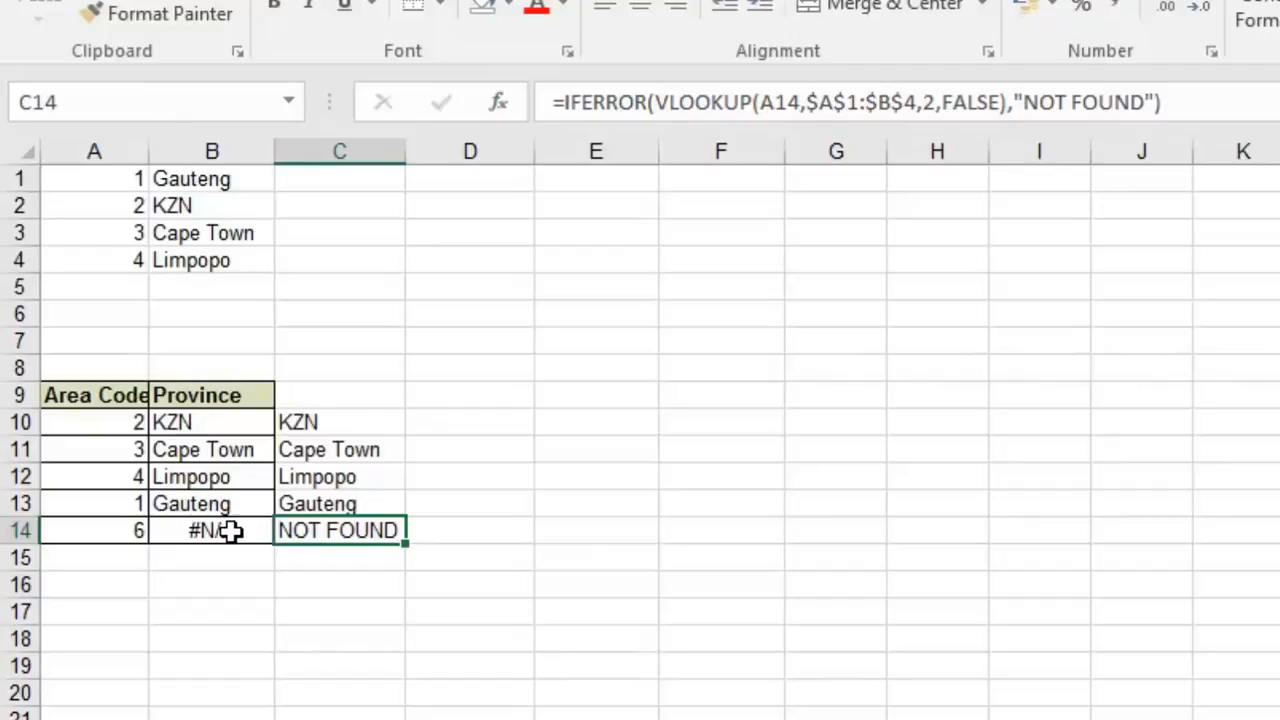
- Change the area code in A14 to 4 and check the lookup in C14
click(116, 532)
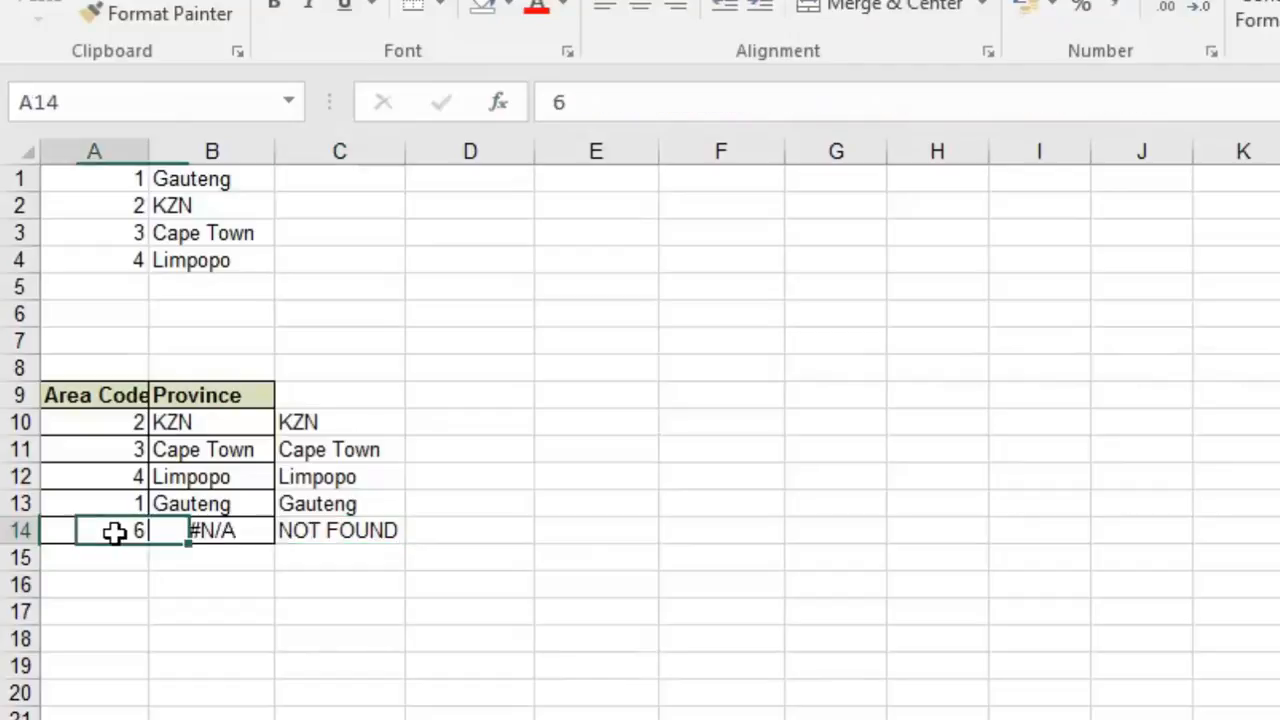
text(4)
click(360, 640)
click(358, 531)
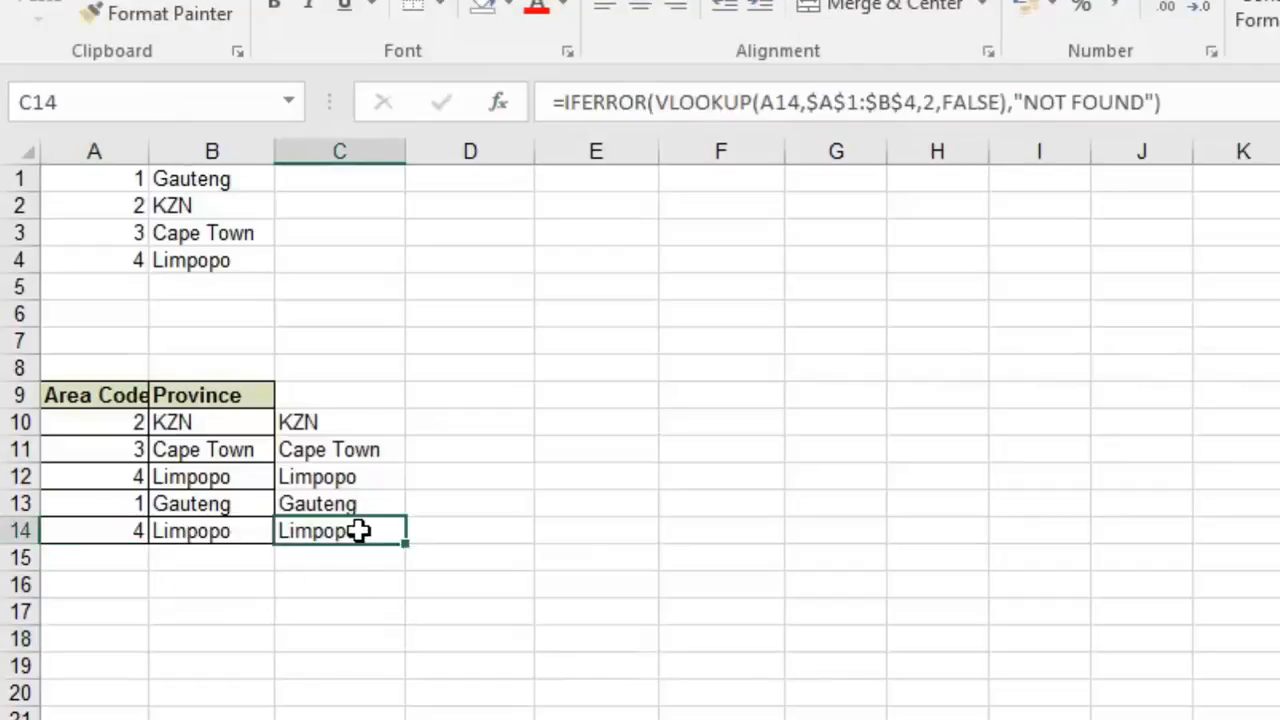